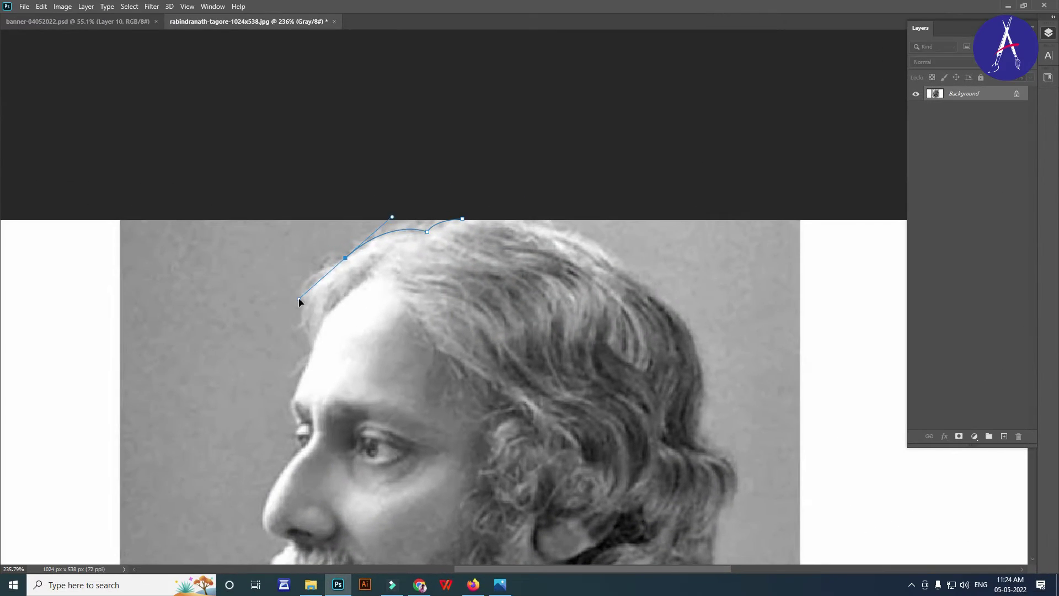
Trace the pen path down the forehead, along the brow and the beard edge.
{"action": "scroll", "coordinate": [317, 345], "scroll_direction": "down", "scroll_amount": 2}
{"action": "left_click", "coordinate": [295, 329]}
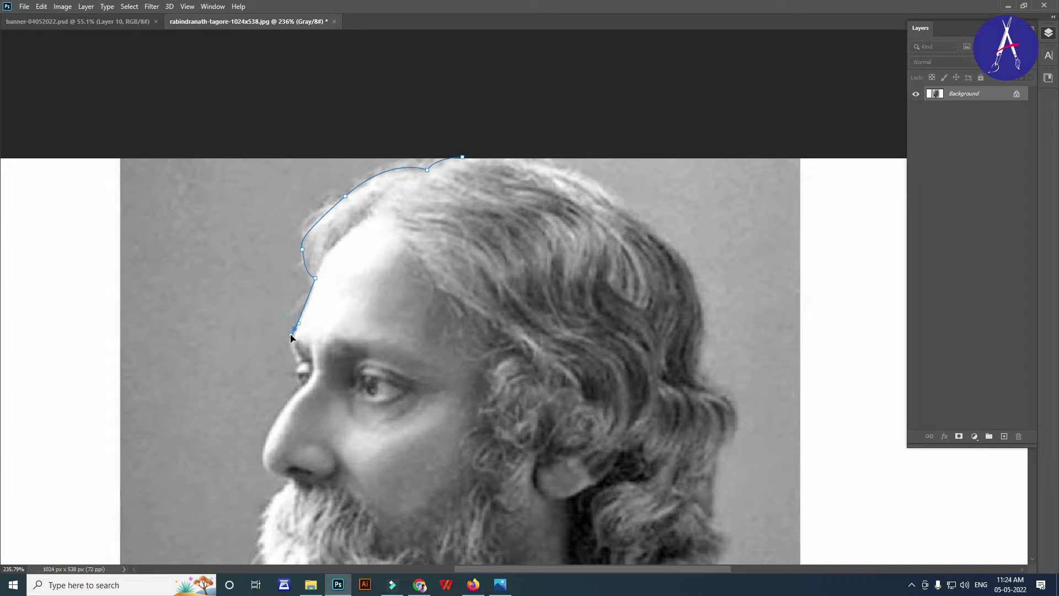
{"action": "scroll", "coordinate": [291, 371], "scroll_direction": "up", "scroll_amount": 2}
{"action": "left_click_drag", "start_coordinate": [305, 359], "coordinate": [326, 392]}
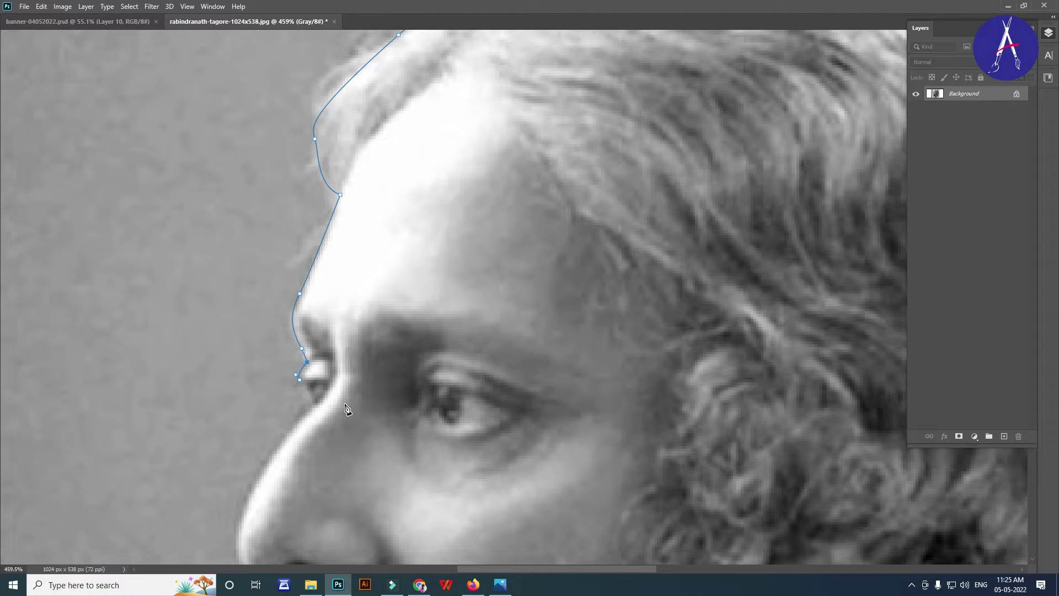
{"action": "scroll", "coordinate": [317, 407], "scroll_direction": "down", "scroll_amount": 2}
{"action": "mouse_move", "coordinate": [236, 443]}
{"action": "left_mouse_down"}
{"action": "mouse_move", "coordinate": [244, 476]}
{"action": "mouse_move", "coordinate": [229, 499]}
{"action": "left_mouse_up"}
{"action": "scroll", "coordinate": [296, 490], "scroll_direction": "down", "scroll_amount": 2}
{"action": "scroll", "coordinate": [234, 489], "scroll_direction": "down", "scroll_amount": 2}
{"action": "left_click", "coordinate": [243, 370]}
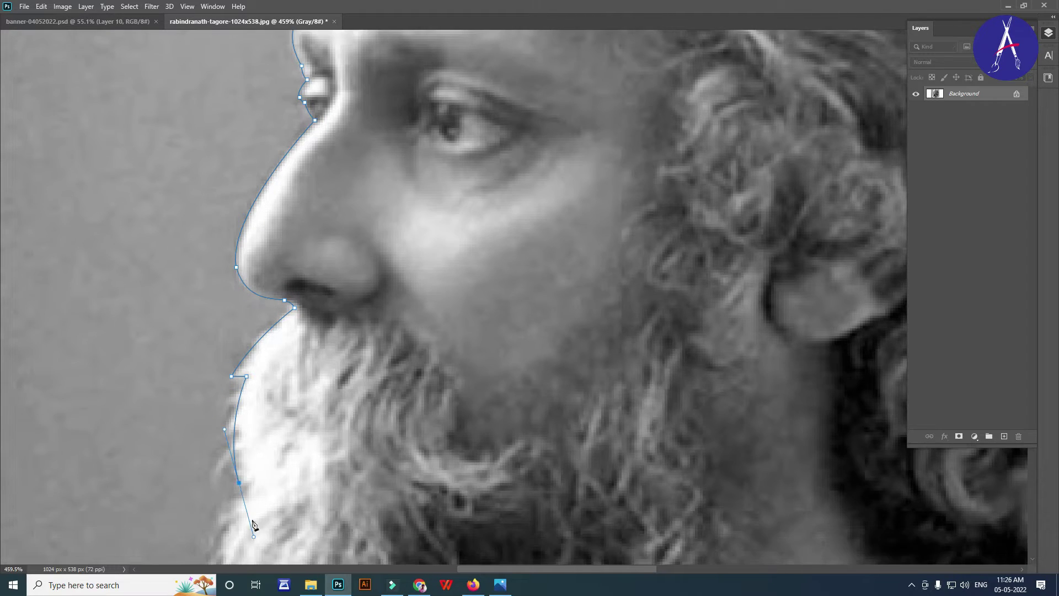
{"action": "left_click", "coordinate": [231, 467]}
Continue the path to the image's right edge and curve it around the neck.
{"action": "scroll", "coordinate": [232, 472], "scroll_direction": "down", "scroll_amount": 2}
{"action": "left_click_drag", "start_coordinate": [198, 475], "coordinate": [203, 499]}
{"action": "scroll", "coordinate": [203, 499], "scroll_direction": "down", "scroll_amount": 3}
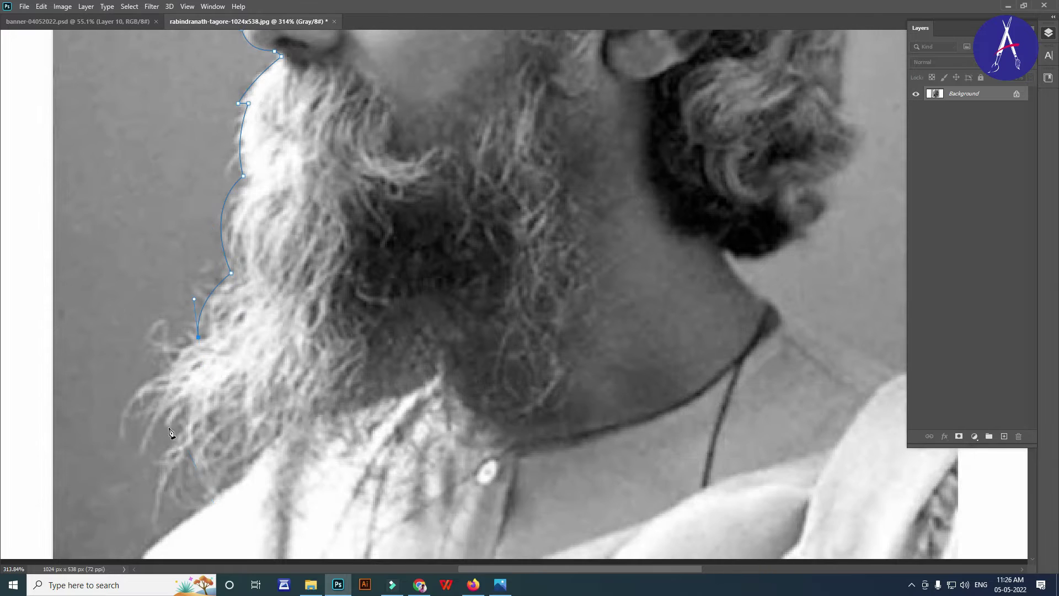
{"action": "scroll", "coordinate": [197, 515], "scroll_direction": "down", "scroll_amount": 2}
{"action": "scroll", "coordinate": [352, 469], "scroll_direction": "right", "scroll_amount": 5}
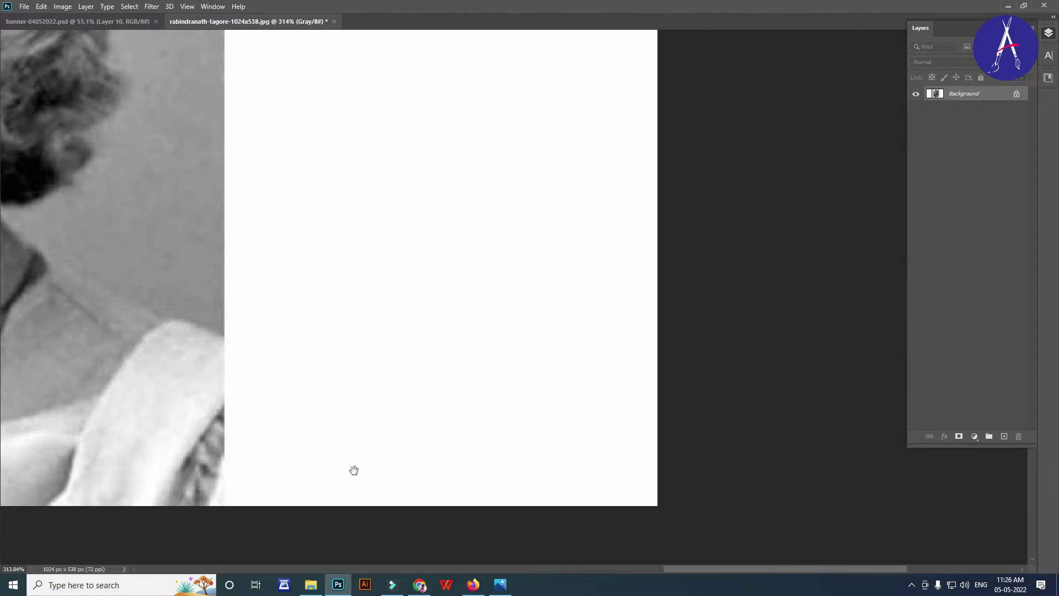
{"action": "scroll", "coordinate": [359, 458], "scroll_direction": "left", "scroll_amount": 1}
{"action": "left_click", "coordinate": [330, 454]}
{"action": "scroll", "coordinate": [272, 440], "scroll_direction": "up", "scroll_amount": 1}
{"action": "left_click_drag", "start_coordinate": [153, 439], "coordinate": [98, 451]}
{"action": "scroll", "coordinate": [136, 426], "scroll_direction": "up", "scroll_amount": 1}
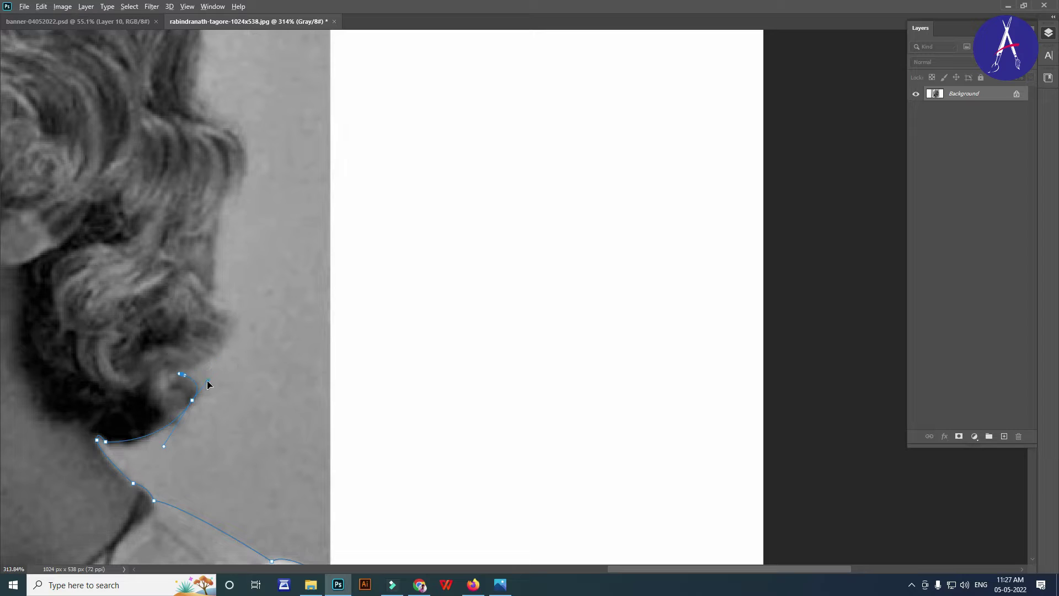
{"action": "left_click_drag", "start_coordinate": [230, 330], "coordinate": [237, 309]}
Curve the path around the back hair, close it at the start point, and view the whole portrait.
{"action": "scroll", "coordinate": [219, 339], "scroll_direction": "up", "scroll_amount": 1}
{"action": "scroll", "coordinate": [236, 354], "scroll_direction": "up", "scroll_amount": 1}
{"action": "left_click", "coordinate": [199, 339]}
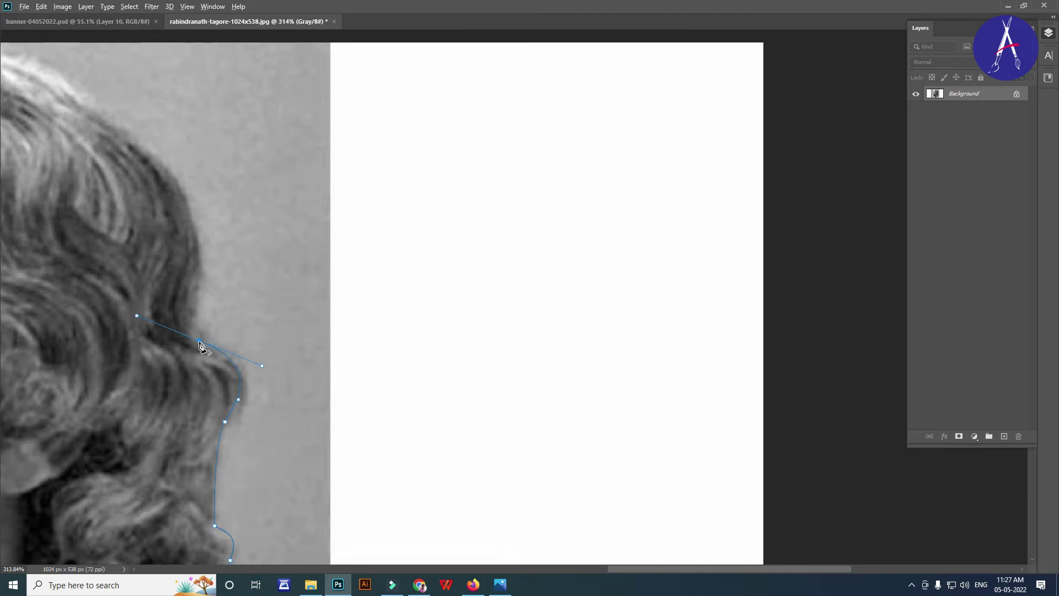
{"action": "scroll", "coordinate": [208, 371], "scroll_direction": "up", "scroll_amount": 2}
{"action": "scroll", "coordinate": [80, 300], "scroll_direction": "up", "scroll_amount": 1}
{"action": "scroll", "coordinate": [221, 331], "scroll_direction": "up", "scroll_amount": 2}
{"action": "scroll", "coordinate": [331, 358], "scroll_direction": "left", "scroll_amount": 5}
{"action": "left_click_drag", "start_coordinate": [391, 364], "coordinate": [364, 362]}
{"action": "left_click", "coordinate": [247, 349]}
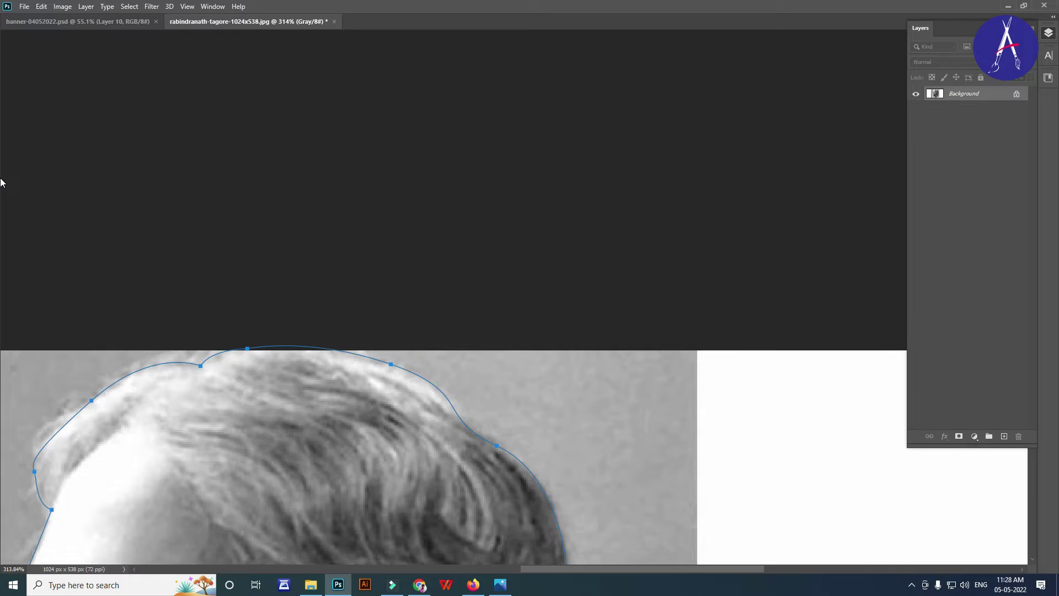
{"action": "key", "text": "ctrl+0"}
{"action": "scroll", "coordinate": [469, 288], "scroll_direction": "up", "scroll_amount": 1}
{"action": "scroll", "coordinate": [579, 154], "scroll_direction": "up", "scroll_amount": 10}
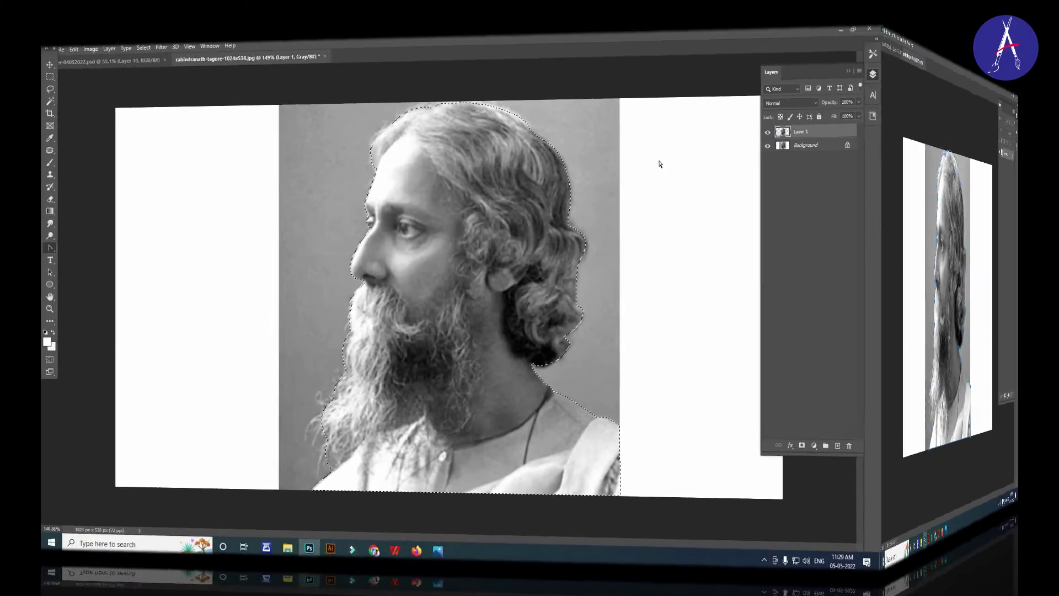
Create a new 800×1000 document.
{"action": "key", "text": "Tab"}
{"action": "type", "text": "1000"}
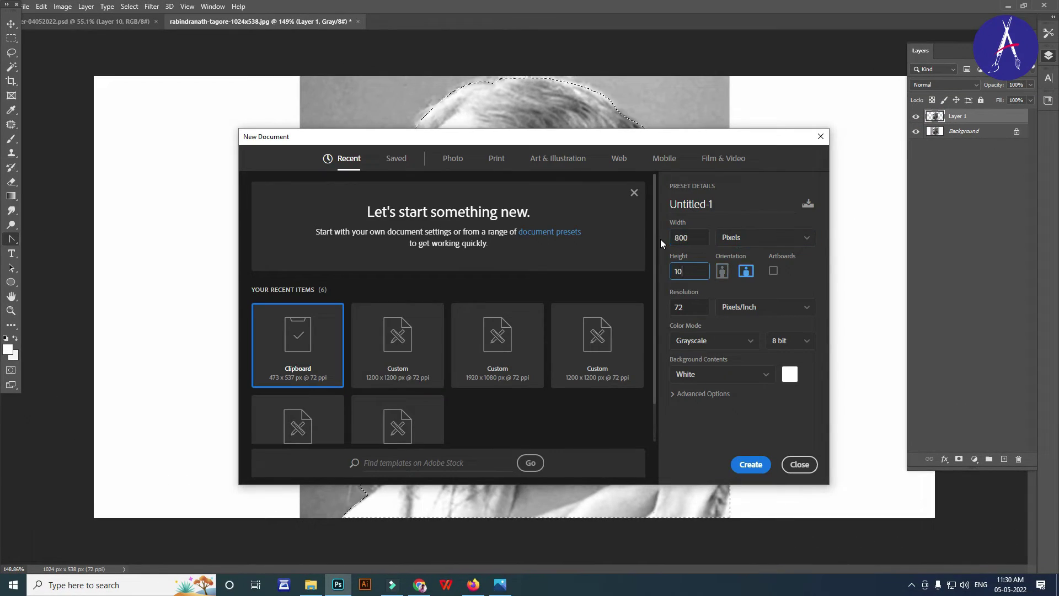
{"action": "key", "text": "Return"}
Paste the cut-out portrait and enlarge it with Free Transform.
{"action": "key", "text": "ctrl+v"}
{"action": "right_click", "coordinate": [937, 119]}
{"action": "left_click", "coordinate": [909, 224]}
{"action": "key", "text": "ctrl+t"}
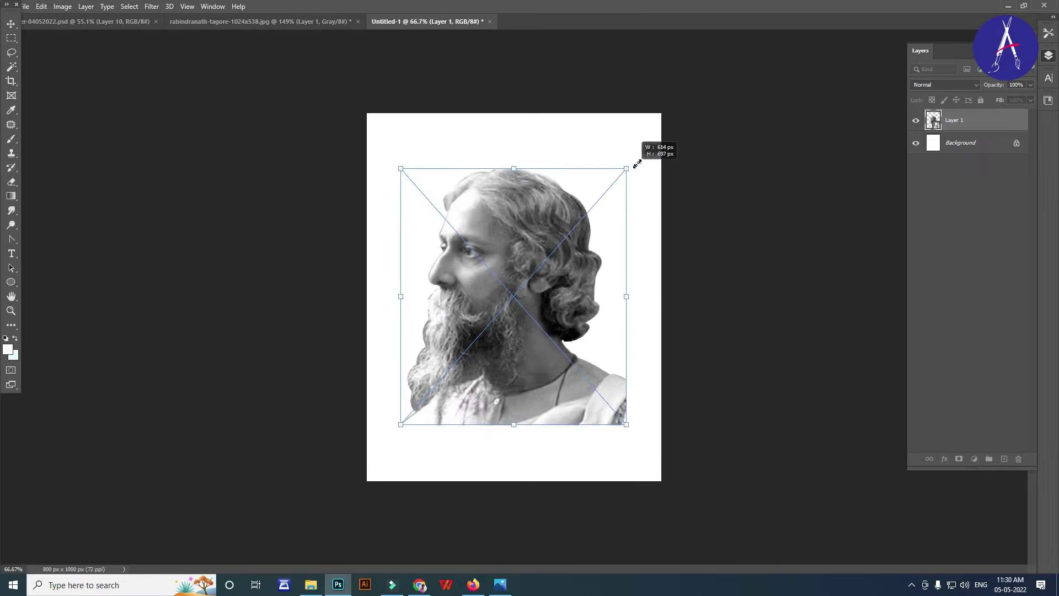
{"action": "left_click_drag", "start_coordinate": [638, 164], "coordinate": [668, 117]}
{"action": "key", "text": "Return"}
Choose a dark red colour for the background fill layer.
{"action": "scroll", "coordinate": [454, 300], "scroll_direction": "up", "scroll_amount": 3}
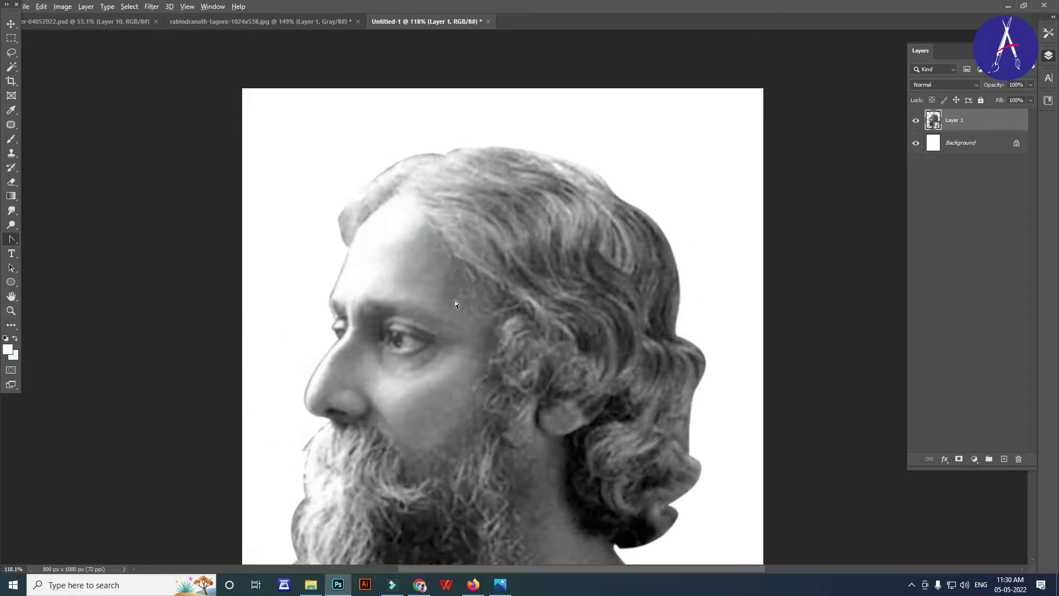
{"action": "key", "text": "c"}
{"action": "left_click", "coordinate": [9, 347]}
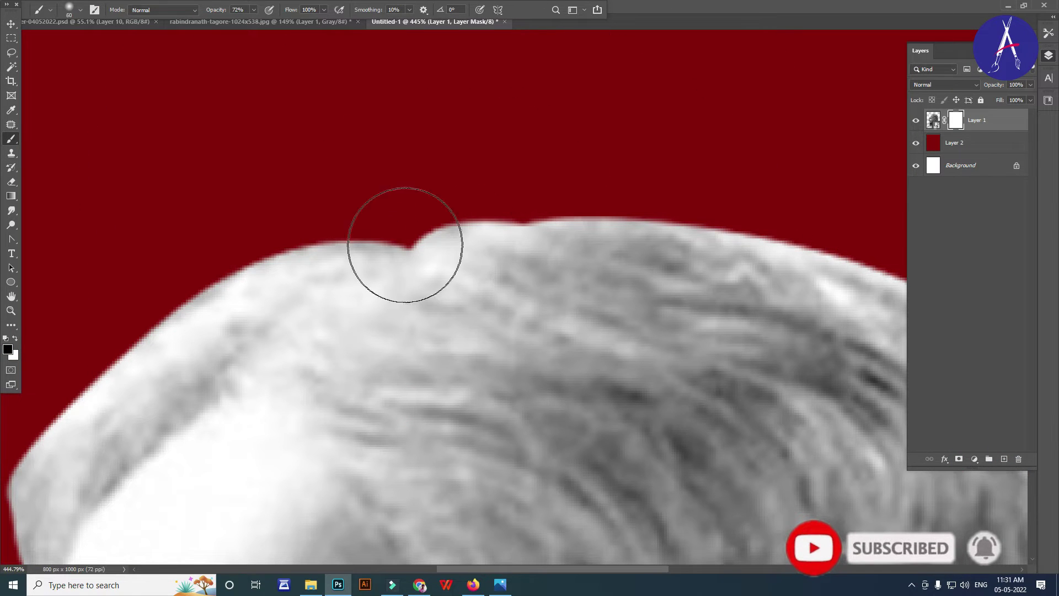
With a small, low-opacity brush, soften the left and top hair edges on the mask.
{"action": "key", "text": "2"}
{"action": "key", "text": "7"}
{"action": "left_click", "coordinate": [337, 239]}
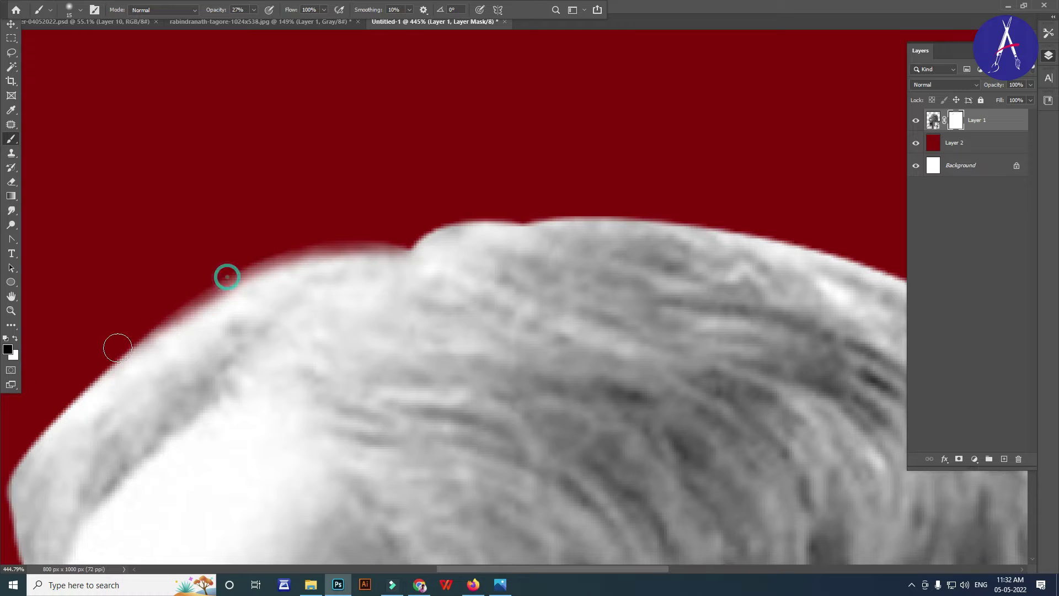
{"action": "scroll", "coordinate": [115, 347], "scroll_direction": "down", "scroll_amount": 3}
{"action": "key", "text": "2"}
{"action": "key", "text": "3"}
{"action": "key", "text": "]"}
{"action": "left_click_drag", "start_coordinate": [66, 362], "coordinate": [55, 483]}
{"action": "left_click_drag", "start_coordinate": [121, 327], "coordinate": [49, 407]}
{"action": "mouse_move", "coordinate": [343, 246]}
{"action": "left_mouse_down"}
{"action": "mouse_move", "coordinate": [413, 242]}
{"action": "mouse_move", "coordinate": [316, 158]}
{"action": "left_mouse_up"}
Blend the right hair edge into the dark red background.
{"action": "left_click_drag", "start_coordinate": [373, 175], "coordinate": [508, 198]}
{"action": "left_click_drag", "start_coordinate": [333, 167], "coordinate": [380, 171]}
{"action": "left_click_drag", "start_coordinate": [513, 206], "coordinate": [574, 246]}
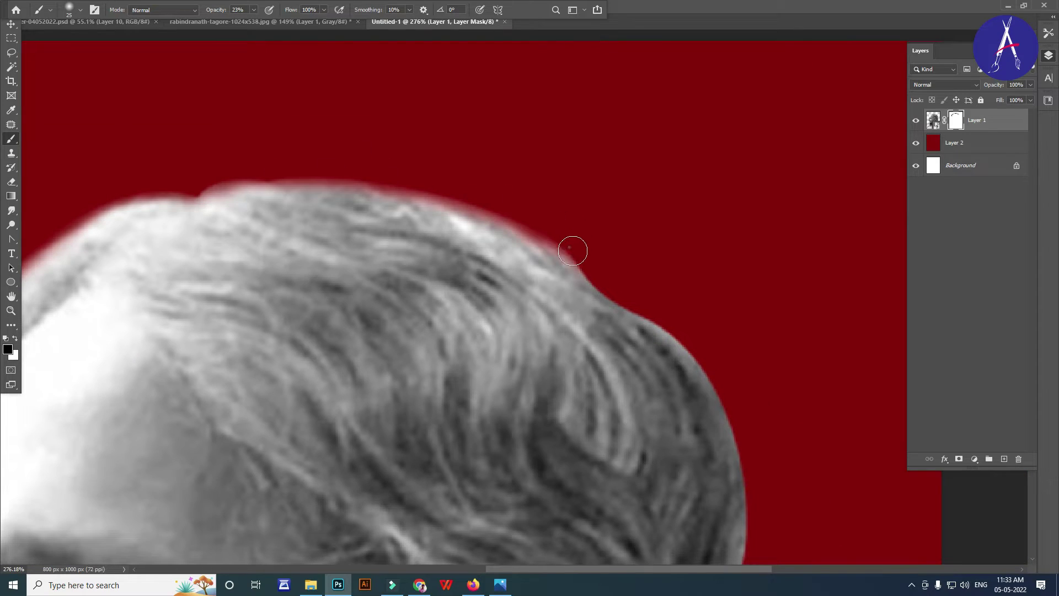
{"action": "left_click_drag", "start_coordinate": [350, 165], "coordinate": [174, 27]}
{"action": "left_click_drag", "start_coordinate": [445, 158], "coordinate": [579, 241]}
{"action": "left_click_drag", "start_coordinate": [521, 208], "coordinate": [552, 259]}
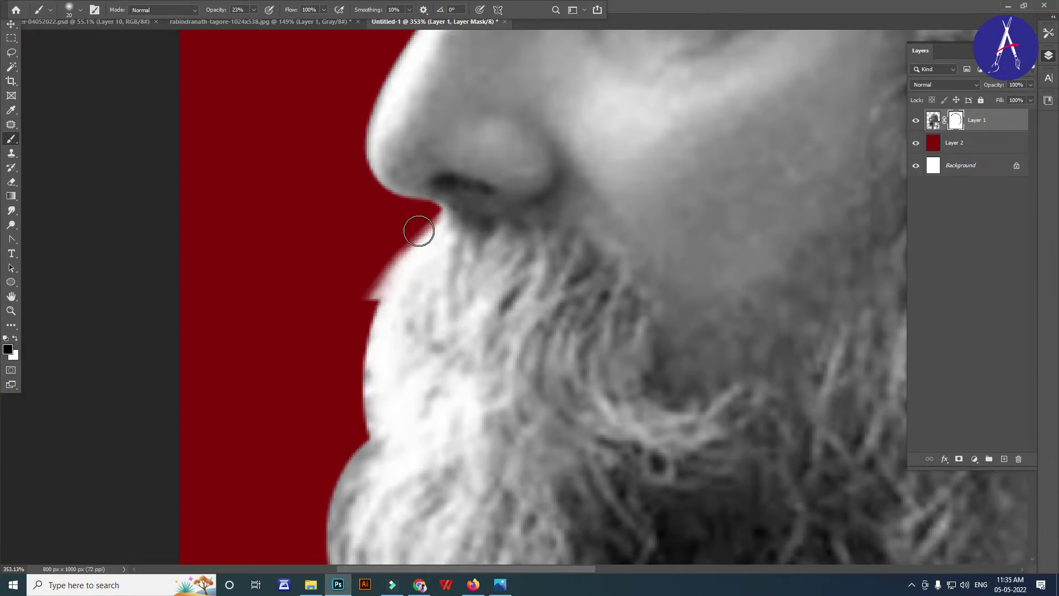
With a smaller brush, soften the beard and lower beard edges into the background.
{"action": "key", "text": "bracketleft"}
{"action": "mouse_move", "coordinate": [419, 231]}
{"action": "left_mouse_down"}
{"action": "mouse_move", "coordinate": [372, 289]}
{"action": "mouse_move", "coordinate": [359, 441]}
{"action": "left_mouse_up"}
{"action": "left_click_drag", "start_coordinate": [357, 425], "coordinate": [346, 204]}
{"action": "mouse_move", "coordinate": [314, 366]}
{"action": "left_mouse_down"}
{"action": "mouse_move", "coordinate": [324, 445]}
{"action": "mouse_move", "coordinate": [320, 422]}
{"action": "left_mouse_up"}
{"action": "scroll", "coordinate": [328, 230], "scroll_direction": "down", "scroll_amount": 2}
{"action": "mouse_move", "coordinate": [331, 338]}
{"action": "left_mouse_down"}
{"action": "mouse_move", "coordinate": [253, 421]}
{"action": "mouse_move", "coordinate": [267, 431]}
{"action": "mouse_move", "coordinate": [248, 463]}
{"action": "left_mouse_up"}
{"action": "scroll", "coordinate": [236, 365], "scroll_direction": "down", "scroll_amount": 2}
{"action": "scroll", "coordinate": [236, 364], "scroll_direction": "down", "scroll_amount": 1}
{"action": "mouse_move", "coordinate": [237, 365]}
{"action": "left_mouse_down"}
{"action": "mouse_move", "coordinate": [234, 329]}
{"action": "mouse_move", "coordinate": [206, 380]}
{"action": "mouse_move", "coordinate": [246, 485]}
{"action": "left_mouse_up"}
{"action": "scroll", "coordinate": [209, 404], "scroll_direction": "down", "scroll_amount": 3}
{"action": "key", "text": "ctrl+0"}
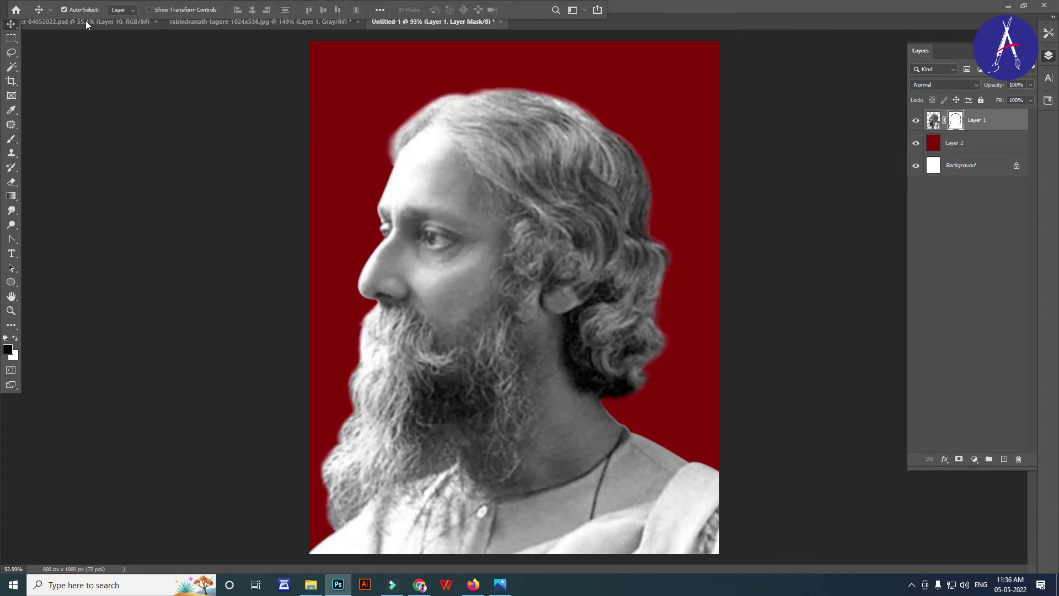
Apply Levels and a slight Curves adjustment to the layer mask.
{"action": "key", "text": "Tab"}
{"action": "left_click", "coordinate": [62, 6]}
{"action": "left_click", "coordinate": [188, 45]}
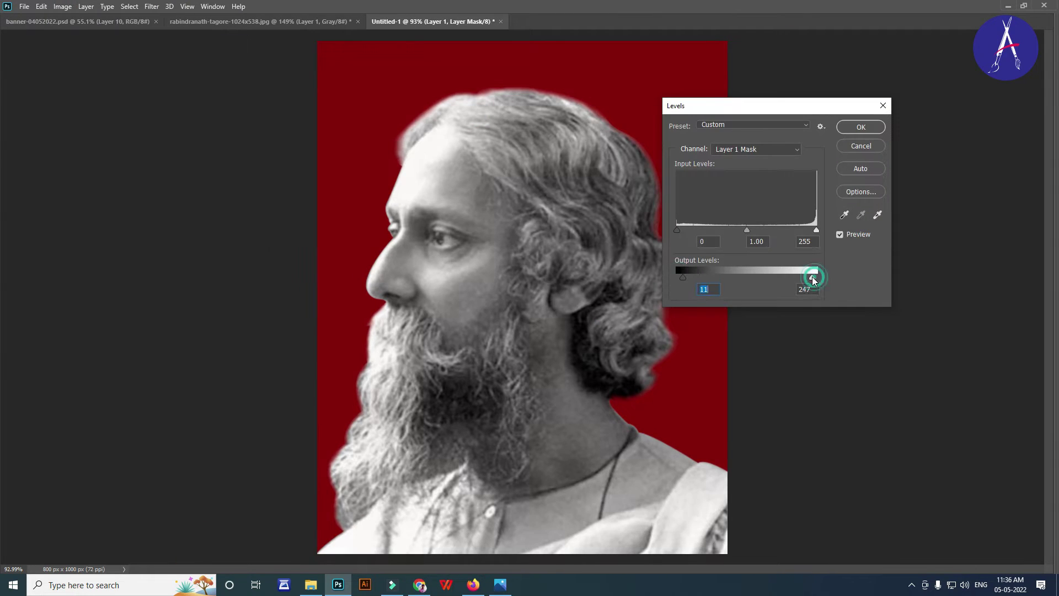
{"action": "key", "text": "Return"}
{"action": "left_click", "coordinate": [62, 6]}
{"action": "left_click", "coordinate": [319, 55]}
{"action": "left_click_drag", "start_coordinate": [832, 283], "coordinate": [832, 272]}
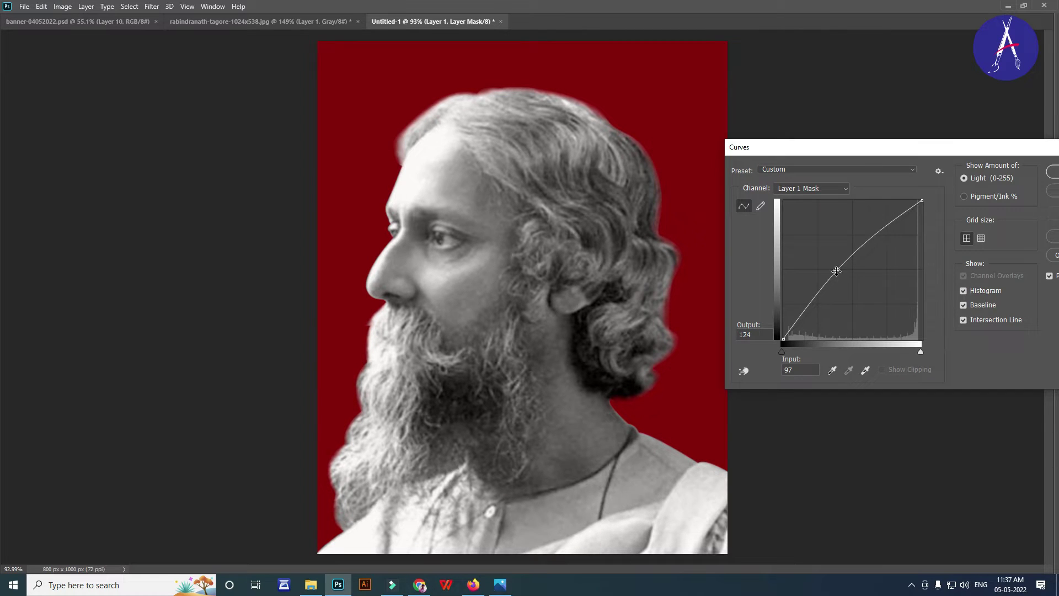
{"action": "key", "text": "Return"}
Convert Layer 1 for Smart Filters and target the portrait pixels.
{"action": "left_click", "coordinate": [63, 6]}
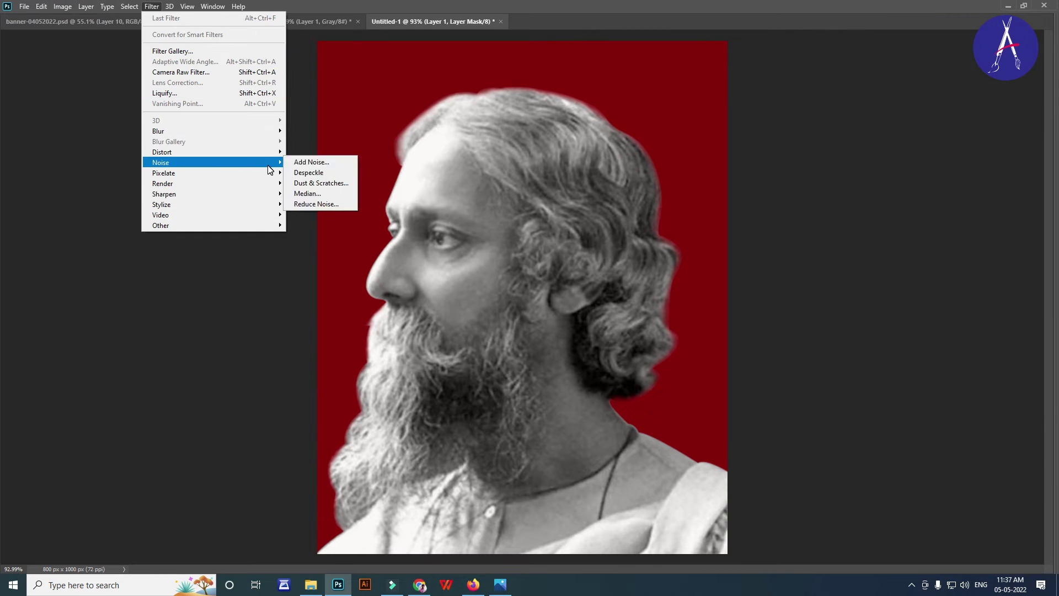
{"action": "left_click", "coordinate": [322, 246]}
{"action": "key", "text": "F7"}
{"action": "left_click", "coordinate": [464, 149]}
Add Levels and a brightening Curves smart filter to the portrait.
{"action": "left_click", "coordinate": [63, 6]}
{"action": "left_click", "coordinate": [204, 45]}
{"action": "left_click_drag", "start_coordinate": [620, 272], "coordinate": [638, 273]}
{"action": "left_click", "coordinate": [802, 118]}
{"action": "left_click", "coordinate": [88, 6]}
{"action": "mouse_move", "coordinate": [102, 124]}
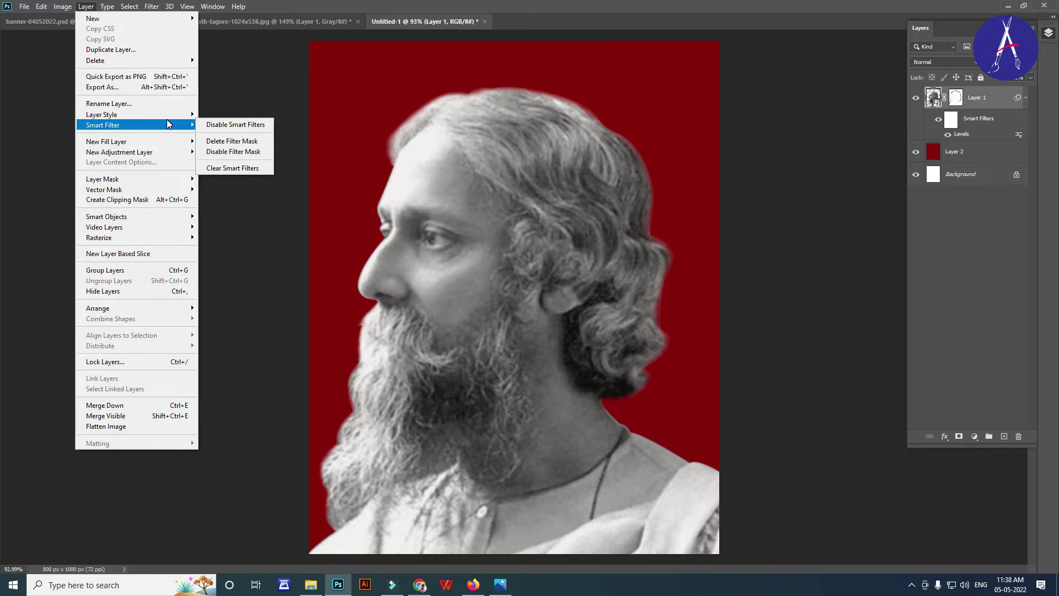
{"action": "left_click", "coordinate": [260, 55]}
{"action": "left_click_drag", "start_coordinate": [686, 300], "coordinate": [689, 296]}
{"action": "key", "text": "Return"}
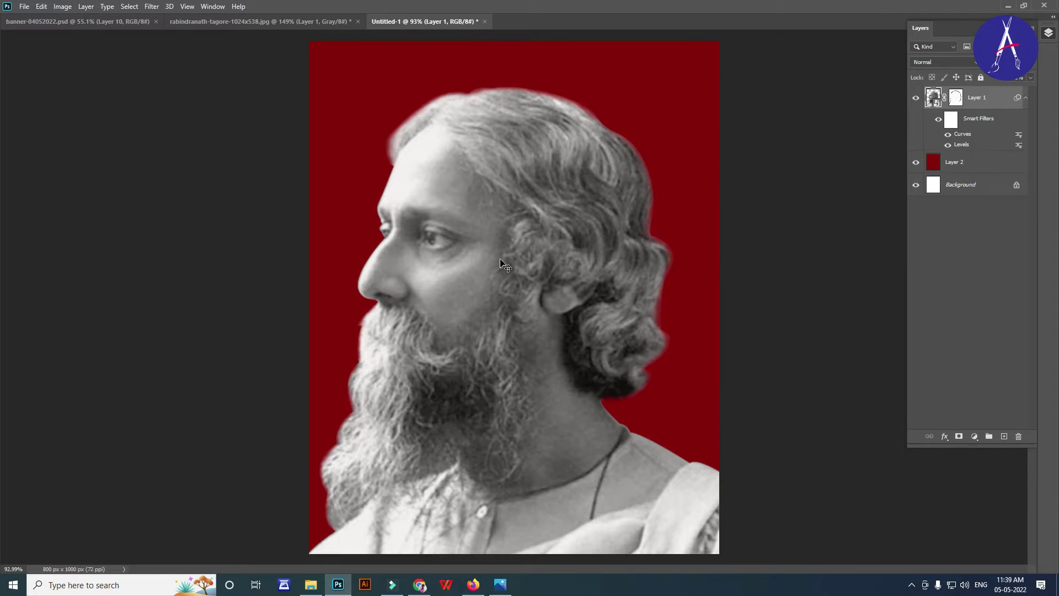
Sharpen the portrait with an Unsharp Mask smart filter.
{"action": "left_click", "coordinate": [71, 8]}
{"action": "mouse_move", "coordinate": [79, 35]}
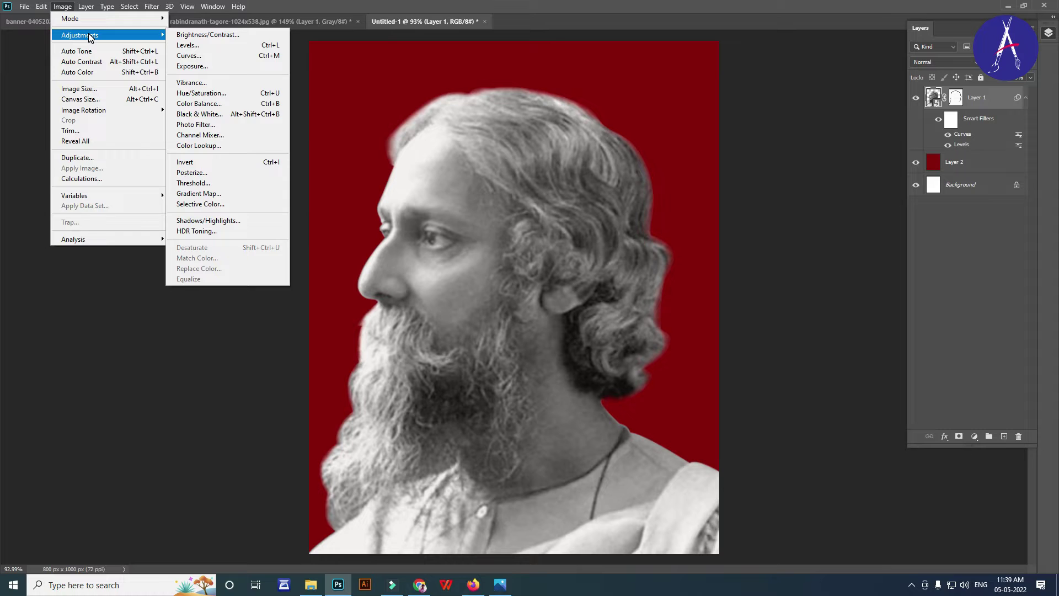
{"action": "left_click", "coordinate": [331, 263]}
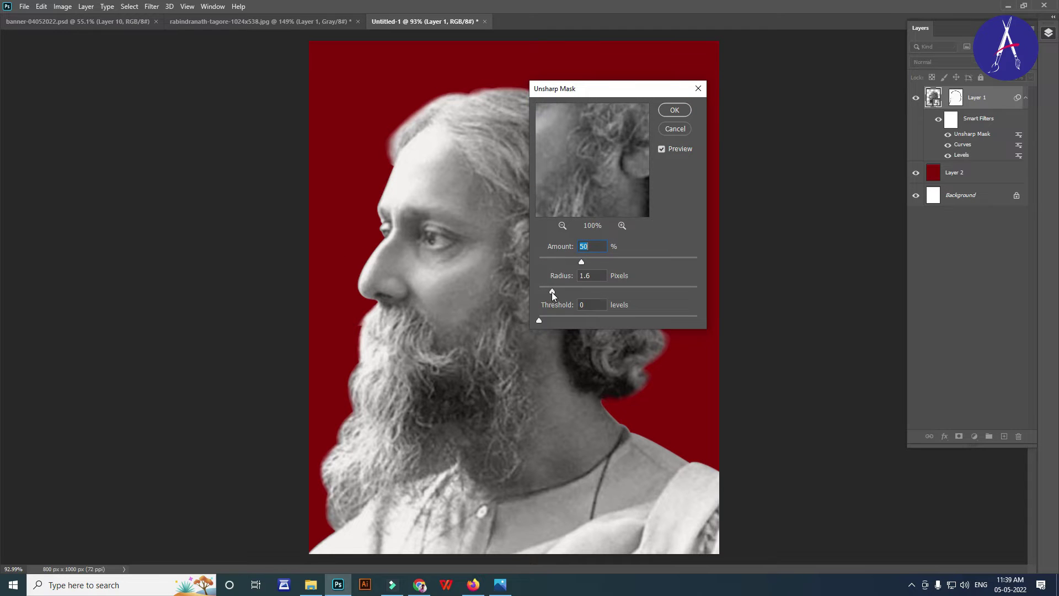
{"action": "key", "text": "Return"}
{"action": "scroll", "coordinate": [471, 260], "scroll_direction": "up", "scroll_amount": 5}
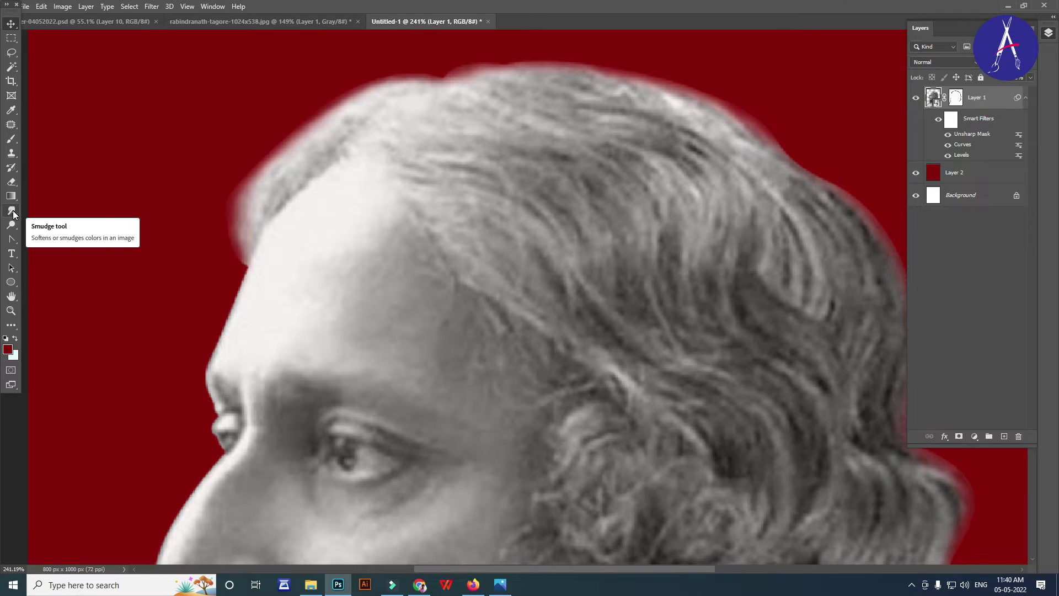
Rasterize Layer 1 and set the Smudge tool strength to 59%.
{"action": "left_click", "coordinate": [12, 211]}
{"action": "scroll", "coordinate": [653, 223], "scroll_direction": "down", "scroll_amount": 5}
{"action": "right_click", "coordinate": [977, 98]}
{"action": "left_click", "coordinate": [963, 220]}
{"action": "scroll", "coordinate": [438, 166], "scroll_direction": "up", "scroll_amount": 4}
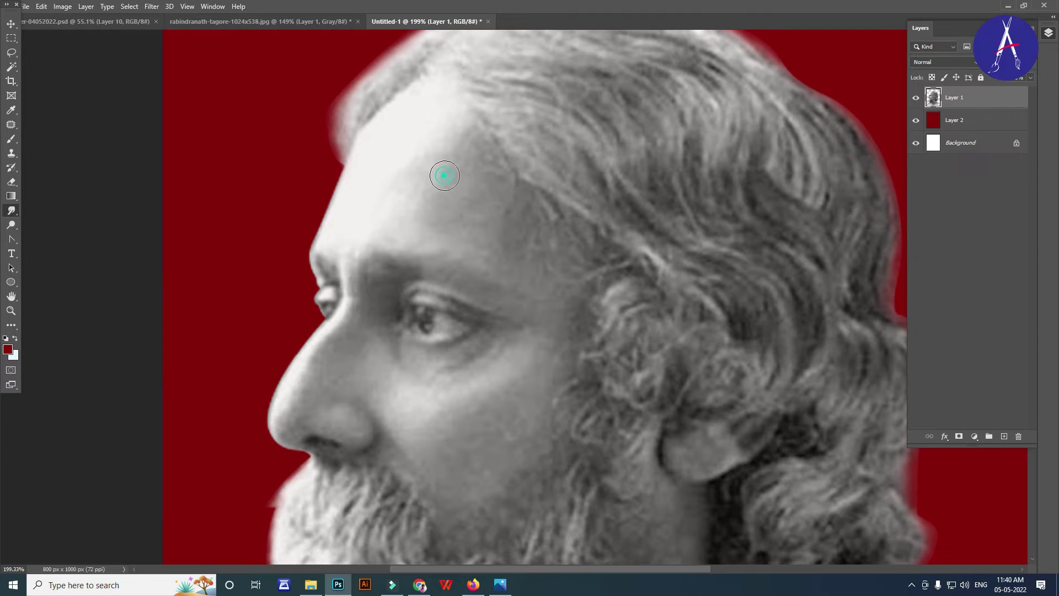
{"action": "left_click_drag", "start_coordinate": [244, 25], "coordinate": [246, 25]}
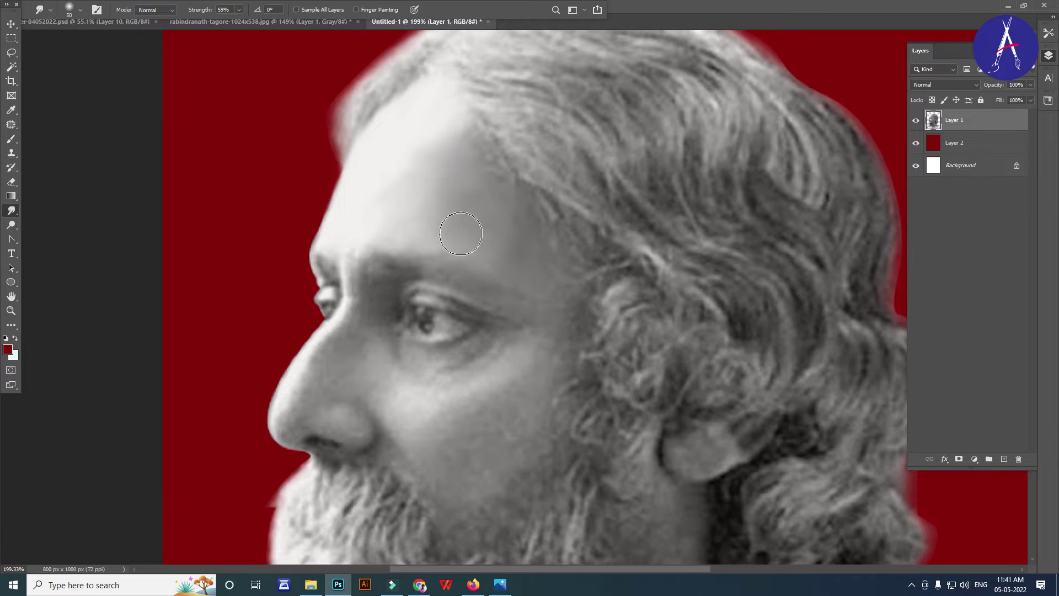
Smudge the forehead, cheek and bridge of the nose.
{"action": "left_click_drag", "start_coordinate": [407, 215], "coordinate": [393, 232]}
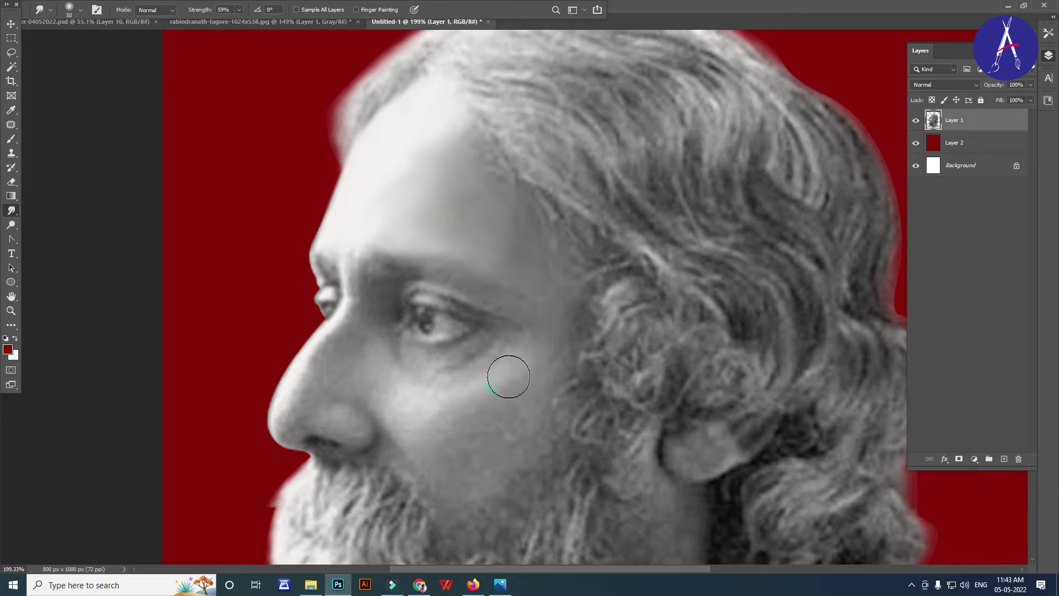
{"action": "left_click_drag", "start_coordinate": [547, 398], "coordinate": [481, 466]}
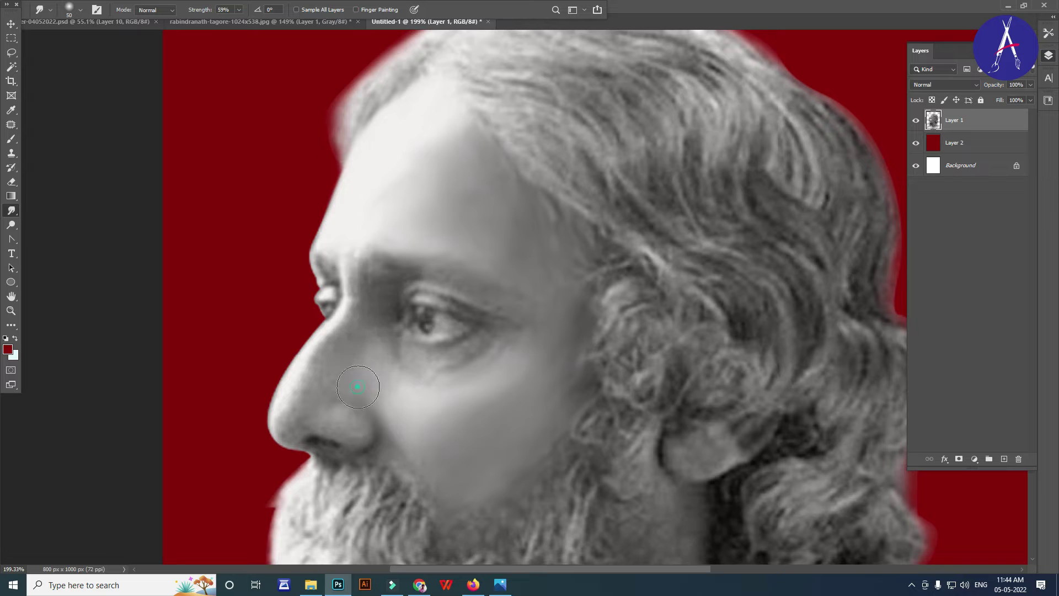
{"action": "left_click_drag", "start_coordinate": [342, 338], "coordinate": [316, 344]}
{"action": "key", "text": "bracketleft"}
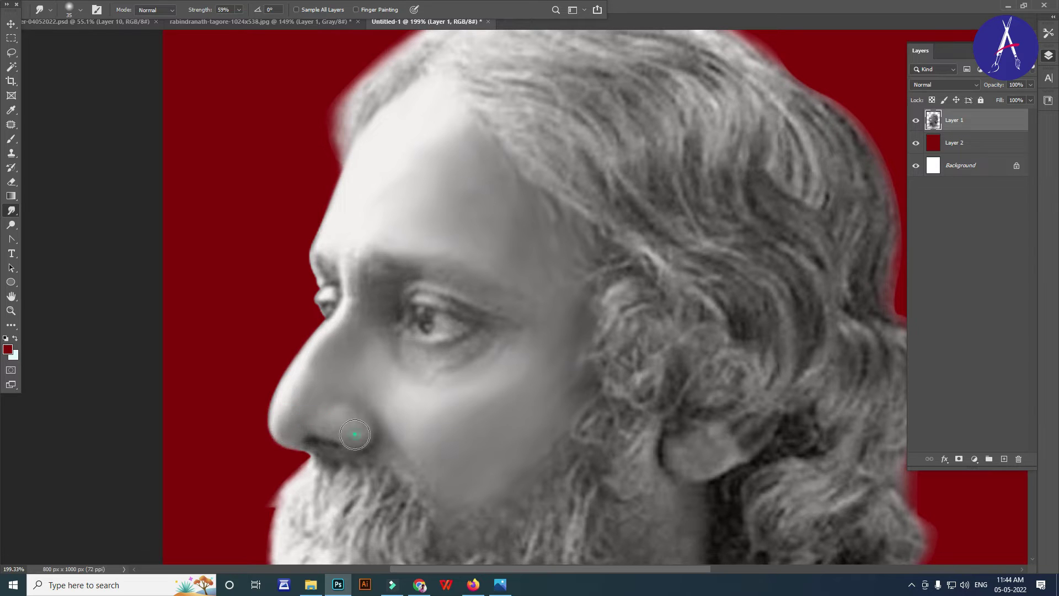
Smudge around the eye and reshape the bright eye-corner highlight.
{"action": "scroll", "coordinate": [475, 366], "scroll_direction": "up", "scroll_amount": 3}
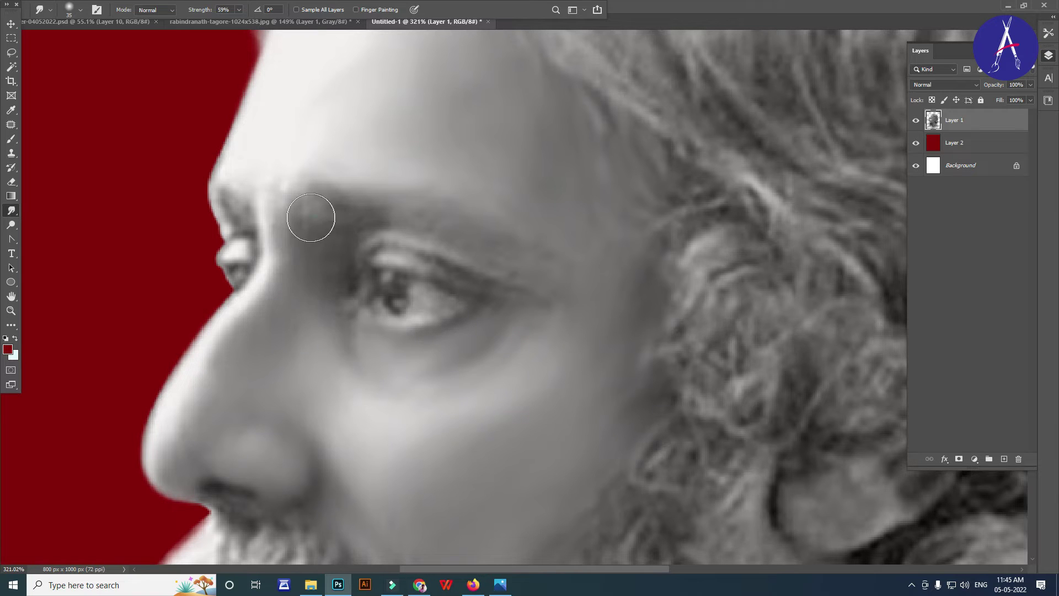
{"action": "key", "text": "ctrl+z"}
{"action": "left_click_drag", "start_coordinate": [445, 322], "coordinate": [441, 347]}
{"action": "key", "text": "ctrl+z"}
{"action": "left_click_drag", "start_coordinate": [219, 208], "coordinate": [235, 253]}
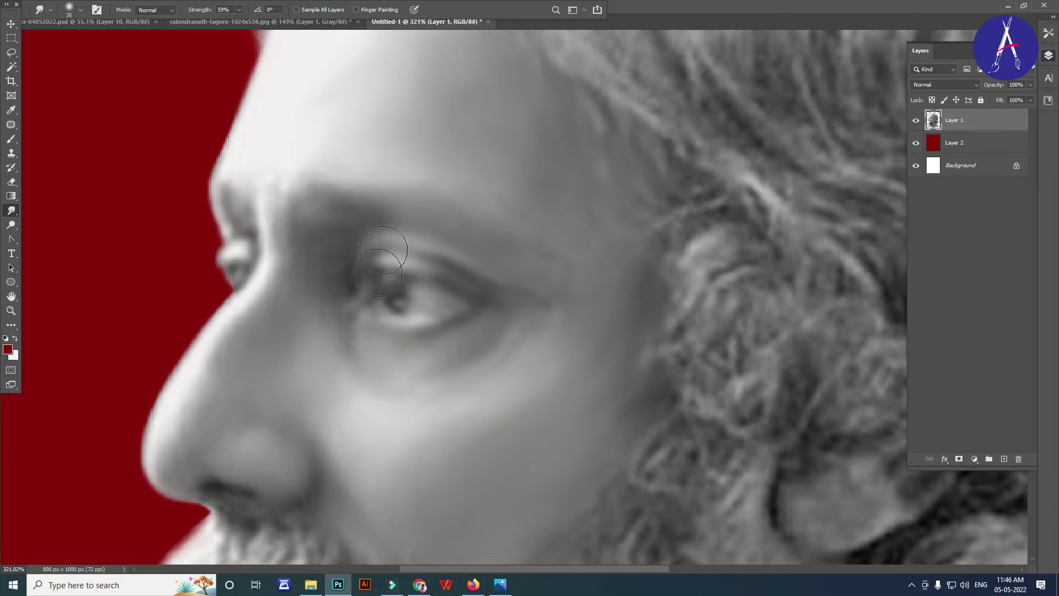
{"action": "key", "text": "ctrl+0"}
{"action": "scroll", "coordinate": [427, 257], "scroll_direction": "up", "scroll_amount": 5}
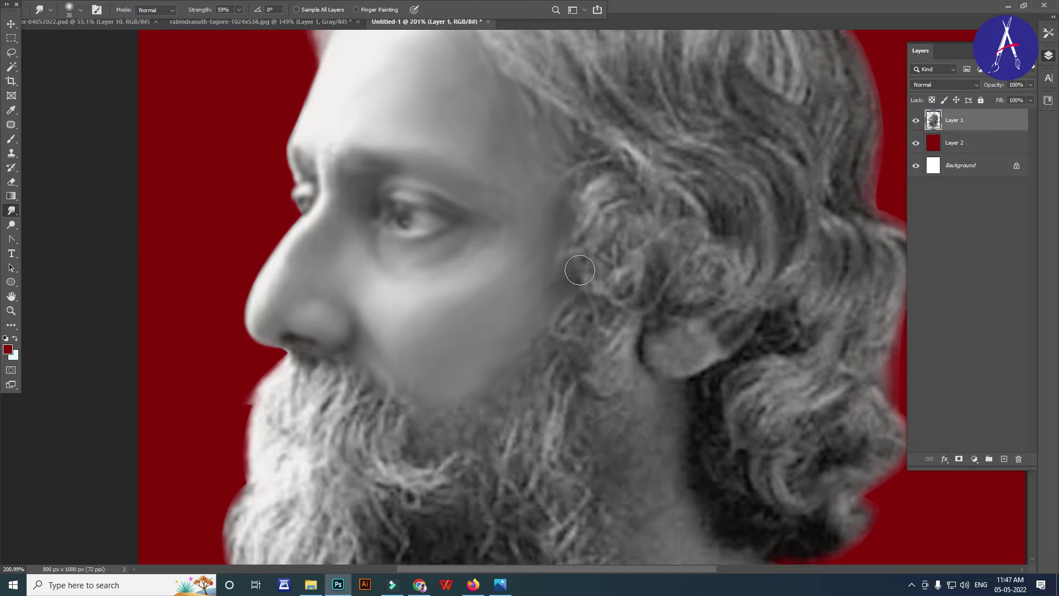
Enlarge the smudge brush slightly and smear the hairline strands into smooth streaks.
{"action": "scroll", "coordinate": [338, 171], "scroll_direction": "up", "scroll_amount": 3}
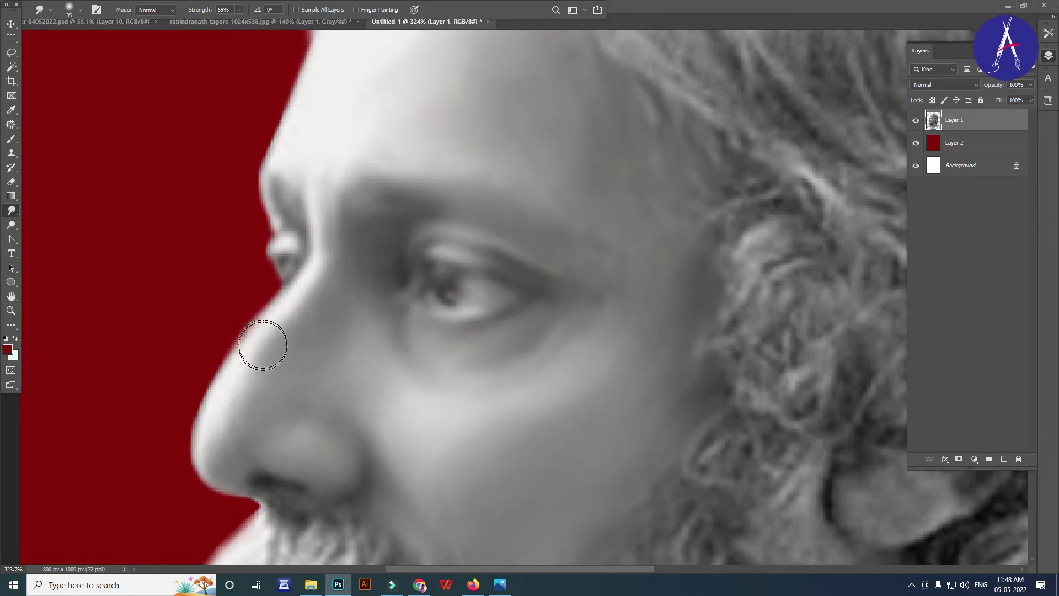
{"action": "scroll", "coordinate": [263, 345], "scroll_direction": "down", "scroll_amount": 2}
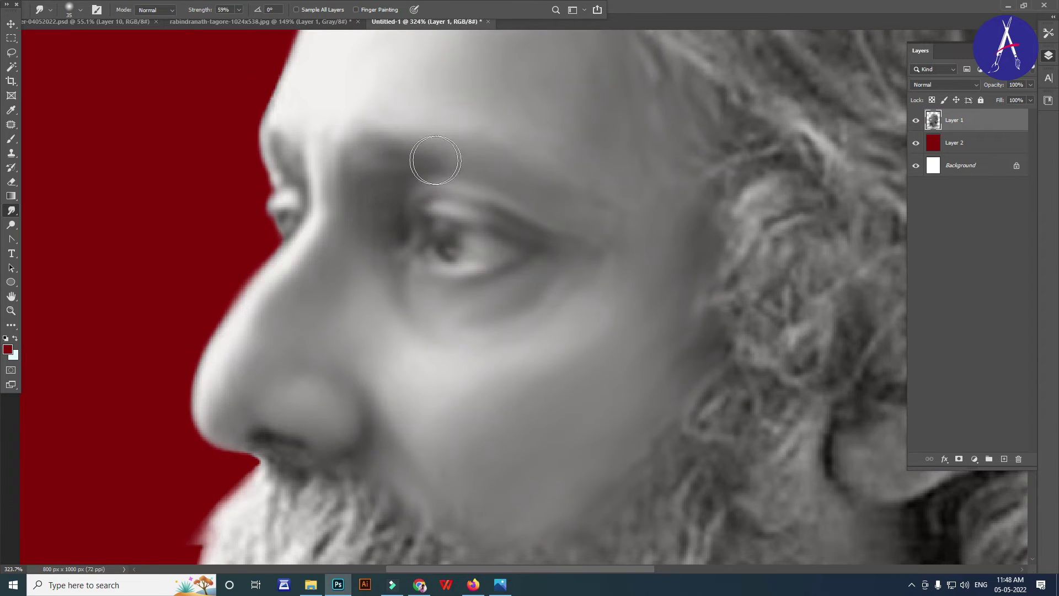
{"action": "scroll", "coordinate": [585, 217], "scroll_direction": "down", "scroll_amount": 5}
{"action": "scroll", "coordinate": [582, 377], "scroll_direction": "up", "scroll_amount": 4}
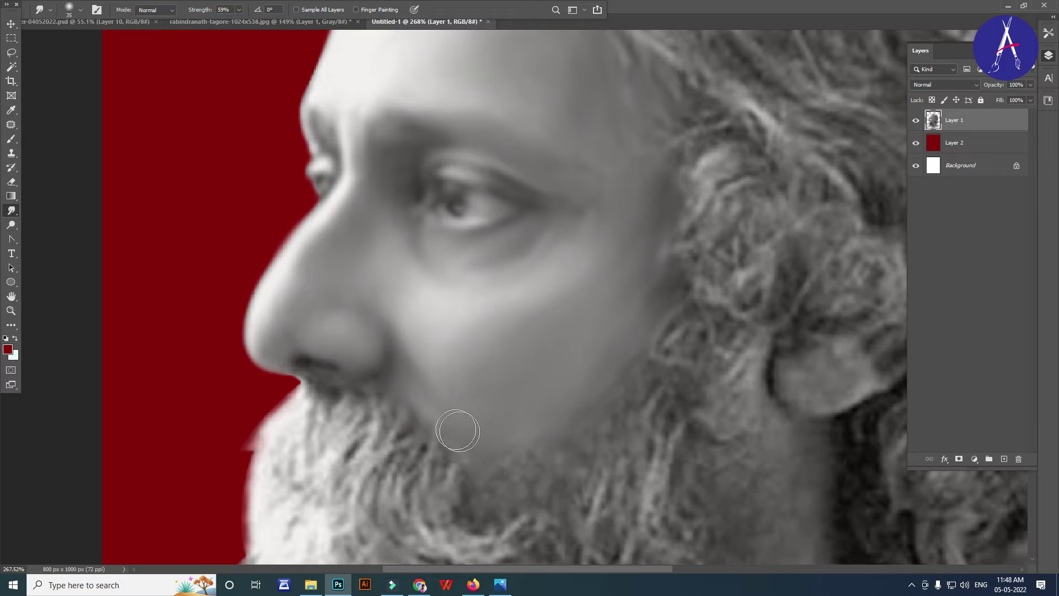
{"action": "scroll", "coordinate": [462, 430], "scroll_direction": "down", "scroll_amount": 4}
{"action": "scroll", "coordinate": [472, 170], "scroll_direction": "up", "scroll_amount": 4}
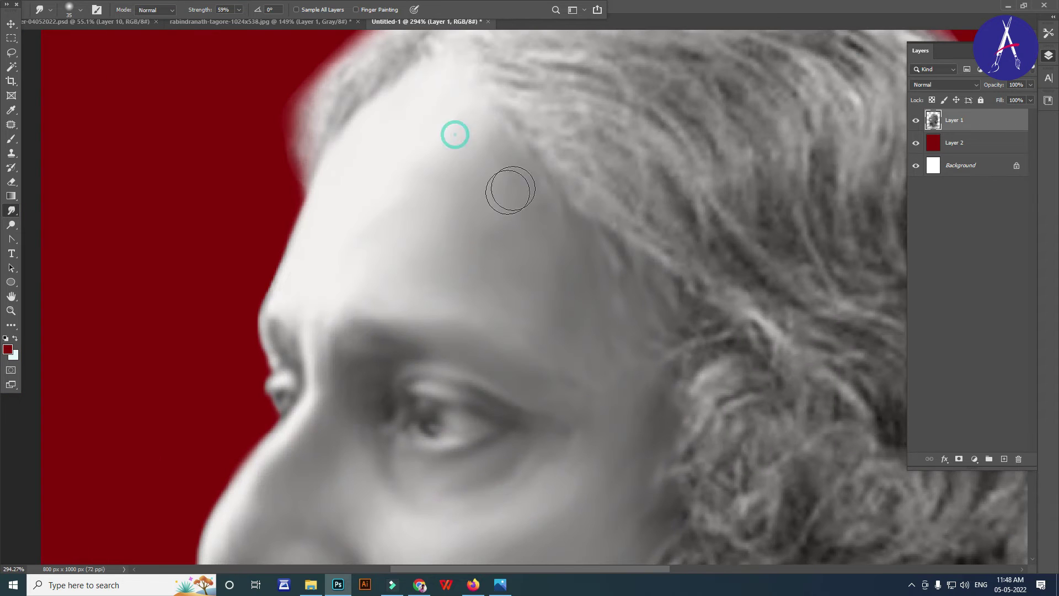
{"action": "scroll", "coordinate": [634, 400], "scroll_direction": "down", "scroll_amount": 2}
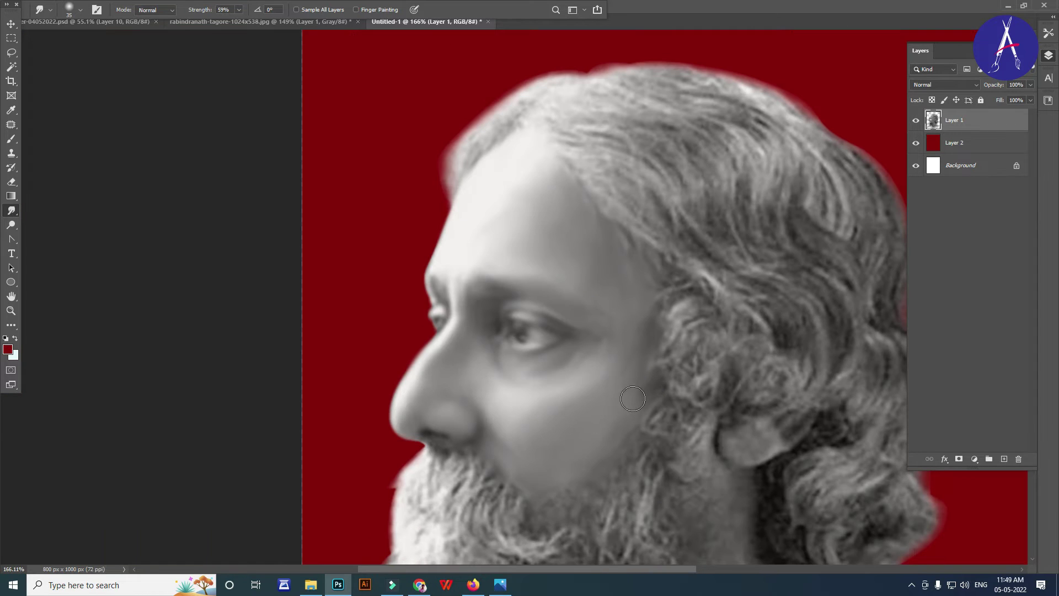
{"action": "scroll", "coordinate": [571, 460], "scroll_direction": "up", "scroll_amount": 1}
{"action": "key", "text": "bracketright"}
{"action": "scroll", "coordinate": [575, 307], "scroll_direction": "up", "scroll_amount": 1}
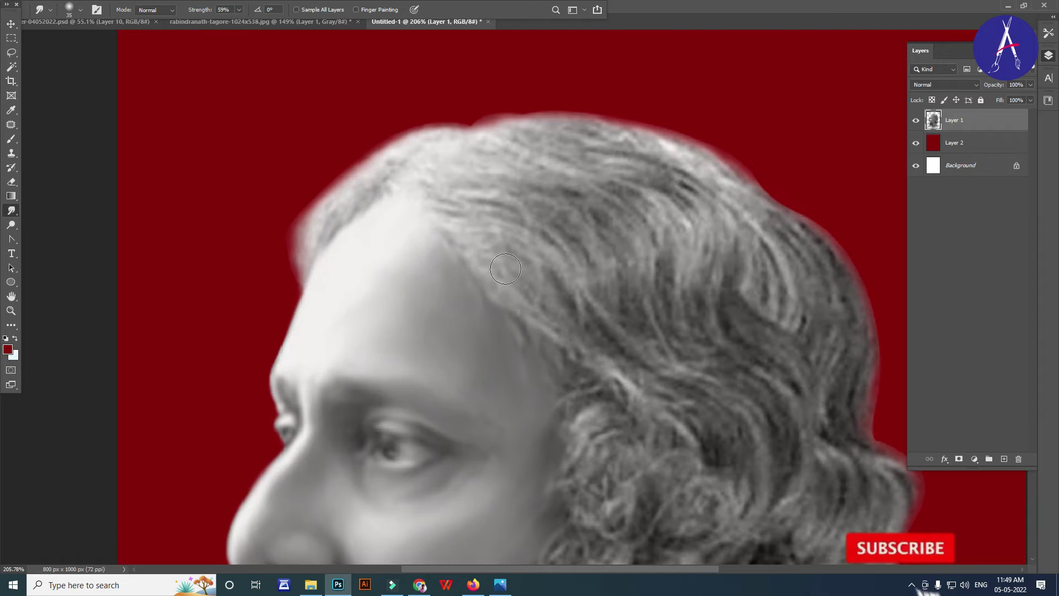
{"action": "left_click_drag", "start_coordinate": [525, 290], "coordinate": [614, 370]}
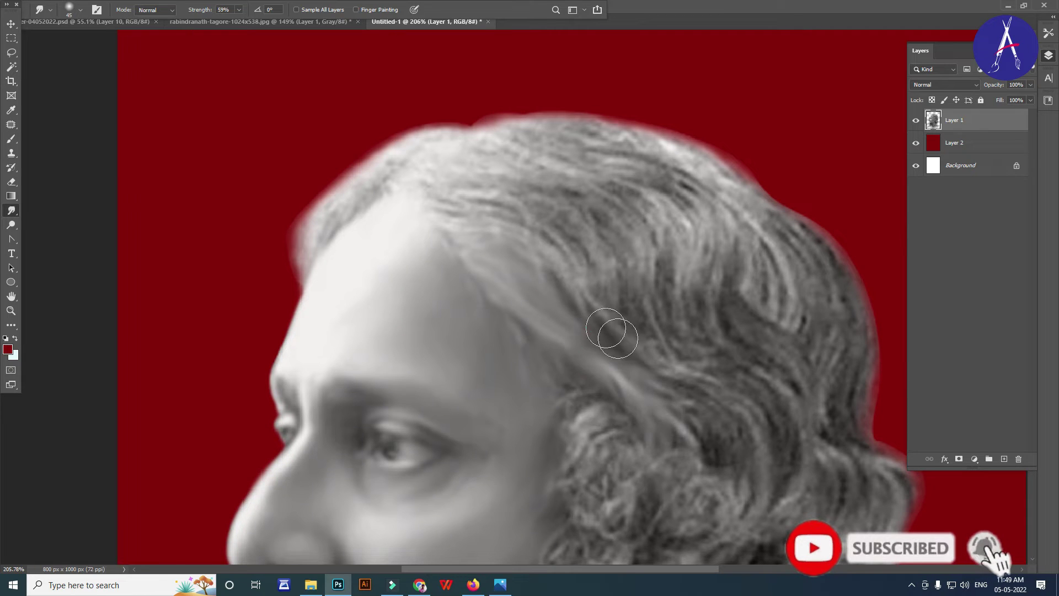
{"action": "mouse_move", "coordinate": [477, 225]}
{"action": "left_mouse_down"}
{"action": "mouse_move", "coordinate": [653, 361]}
{"action": "mouse_move", "coordinate": [730, 407]}
{"action": "mouse_move", "coordinate": [693, 491]}
{"action": "mouse_move", "coordinate": [704, 439]}
{"action": "mouse_move", "coordinate": [572, 473]}
{"action": "left_mouse_up"}
Smudge the hair across the head top and beside the face into painted streaks.
{"action": "scroll", "coordinate": [560, 361], "scroll_direction": "down", "scroll_amount": 2}
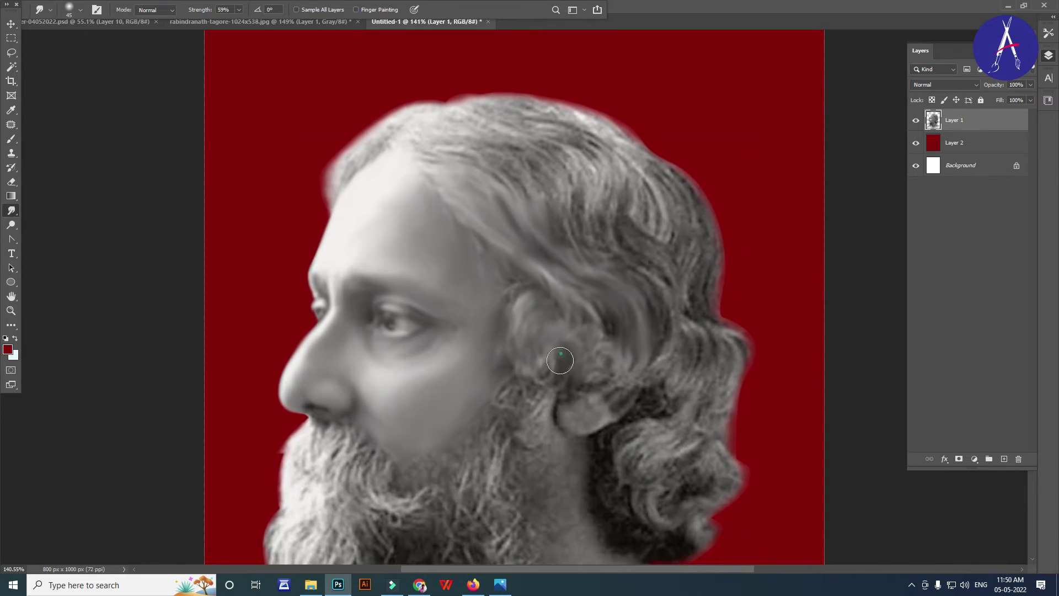
{"action": "mouse_move", "coordinate": [663, 356]}
{"action": "left_mouse_down"}
{"action": "mouse_move", "coordinate": [621, 267]}
{"action": "mouse_move", "coordinate": [558, 224]}
{"action": "left_mouse_up"}
{"action": "scroll", "coordinate": [558, 225], "scroll_direction": "up", "scroll_amount": 3}
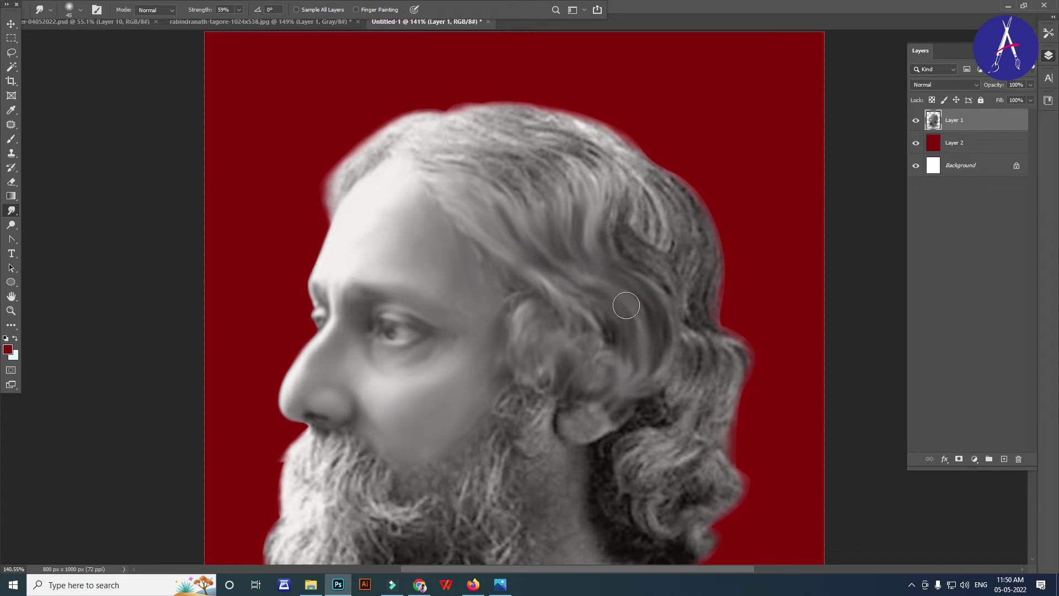
{"action": "mouse_move", "coordinate": [369, 242]}
{"action": "left_mouse_down"}
{"action": "mouse_move", "coordinate": [539, 338]}
{"action": "mouse_move", "coordinate": [550, 252]}
{"action": "mouse_move", "coordinate": [484, 184]}
{"action": "mouse_move", "coordinate": [556, 236]}
{"action": "mouse_move", "coordinate": [717, 281]}
{"action": "mouse_move", "coordinate": [768, 416]}
{"action": "mouse_move", "coordinate": [508, 165]}
{"action": "mouse_move", "coordinate": [386, 176]}
{"action": "left_mouse_up"}
{"action": "scroll", "coordinate": [789, 348], "scroll_direction": "down", "scroll_amount": 2}
{"action": "mouse_move", "coordinate": [789, 347]}
{"action": "left_mouse_down"}
{"action": "mouse_move", "coordinate": [847, 289]}
{"action": "mouse_move", "coordinate": [655, 165]}
{"action": "mouse_move", "coordinate": [643, 310]}
{"action": "mouse_move", "coordinate": [608, 355]}
{"action": "left_mouse_up"}
{"action": "scroll", "coordinate": [608, 355], "scroll_direction": "down", "scroll_amount": 3}
{"action": "scroll", "coordinate": [552, 386], "scroll_direction": "down", "scroll_amount": 1}
Smooth the skin of the neck and along the neckline with smudge strokes.
{"action": "mouse_move", "coordinate": [503, 425]}
{"action": "left_mouse_down"}
{"action": "mouse_move", "coordinate": [686, 347]}
{"action": "mouse_move", "coordinate": [550, 520]}
{"action": "left_mouse_up"}
{"action": "scroll", "coordinate": [552, 386], "scroll_direction": "down", "scroll_amount": 2}
{"action": "scroll", "coordinate": [570, 270], "scroll_direction": "up", "scroll_amount": 3}
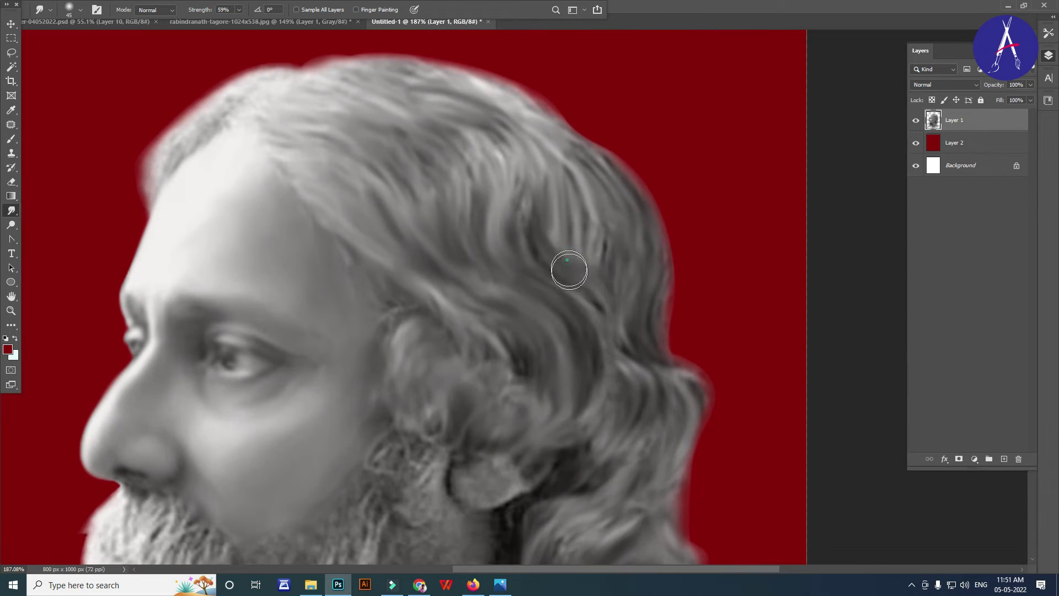
{"action": "scroll", "coordinate": [586, 260], "scroll_direction": "left", "scroll_amount": 2}
{"action": "scroll", "coordinate": [586, 260], "scroll_direction": "down", "scroll_amount": 1}
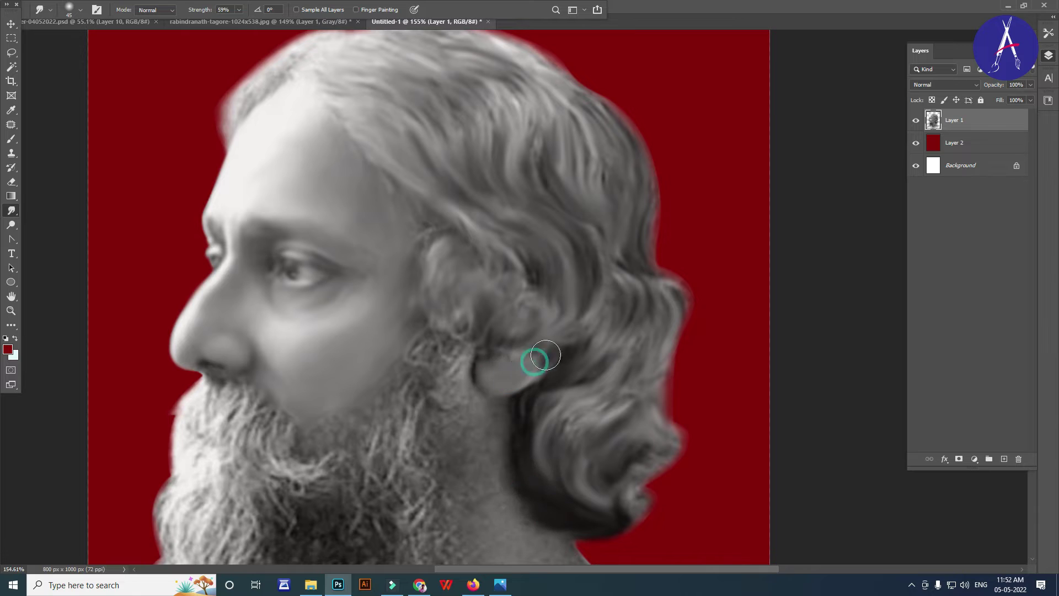
{"action": "scroll", "coordinate": [500, 421], "scroll_direction": "down", "scroll_amount": 2}
{"action": "left_click_drag", "start_coordinate": [580, 512], "coordinate": [566, 511]}
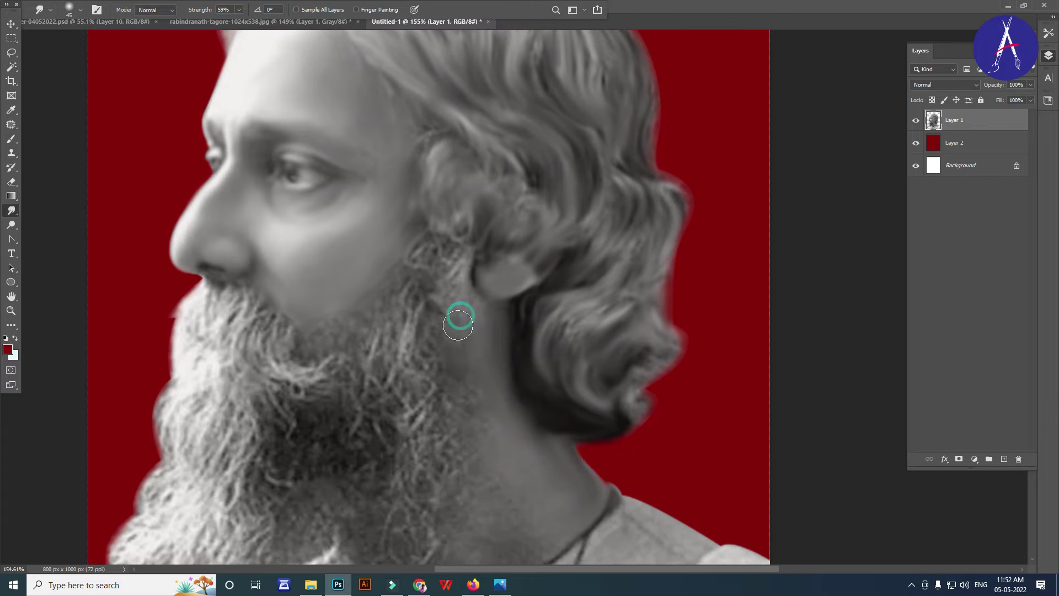
{"action": "scroll", "coordinate": [519, 380], "scroll_direction": "down", "scroll_amount": 2}
{"action": "left_click_drag", "start_coordinate": [478, 411], "coordinate": [535, 430]}
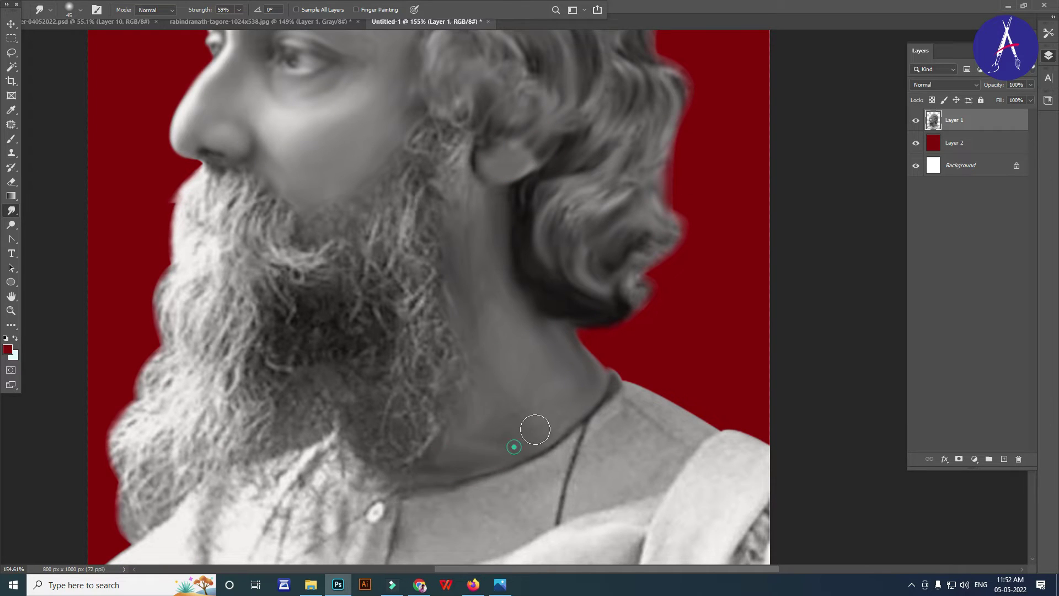
{"action": "left_click_drag", "start_coordinate": [524, 337], "coordinate": [477, 440]}
{"action": "scroll", "coordinate": [466, 258], "scroll_direction": "up", "scroll_amount": 2}
{"action": "left_click_drag", "start_coordinate": [466, 257], "coordinate": [508, 241]}
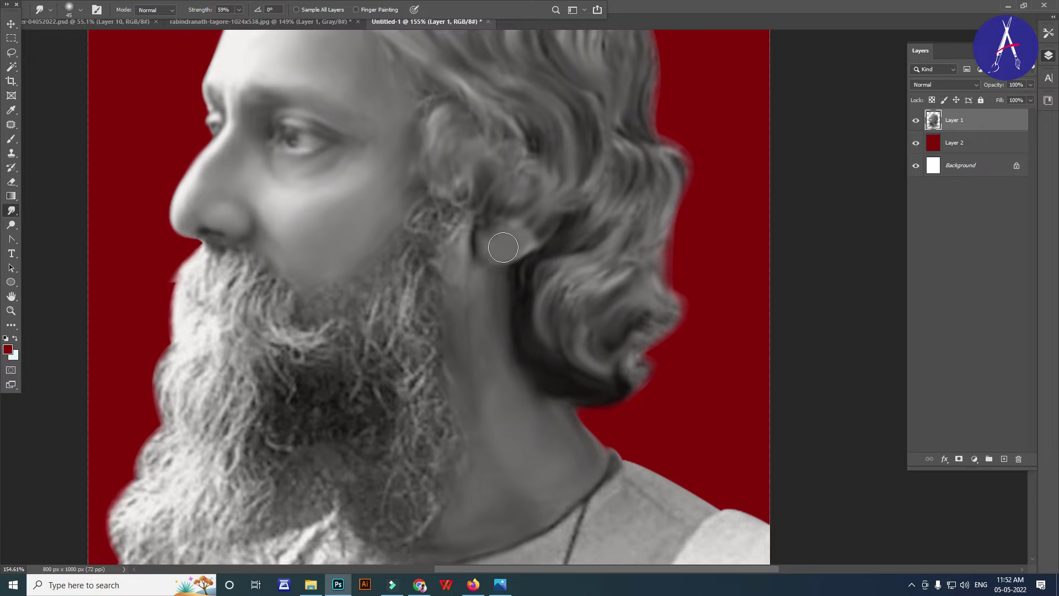
Smear more of the hair on top of the head into painted strokes.
{"action": "scroll", "coordinate": [451, 250], "scroll_direction": "up", "scroll_amount": 2}
{"action": "scroll", "coordinate": [452, 250], "scroll_direction": "up", "scroll_amount": 1}
{"action": "scroll", "coordinate": [541, 296], "scroll_direction": "up", "scroll_amount": 1}
{"action": "left_click", "coordinate": [424, 174]}
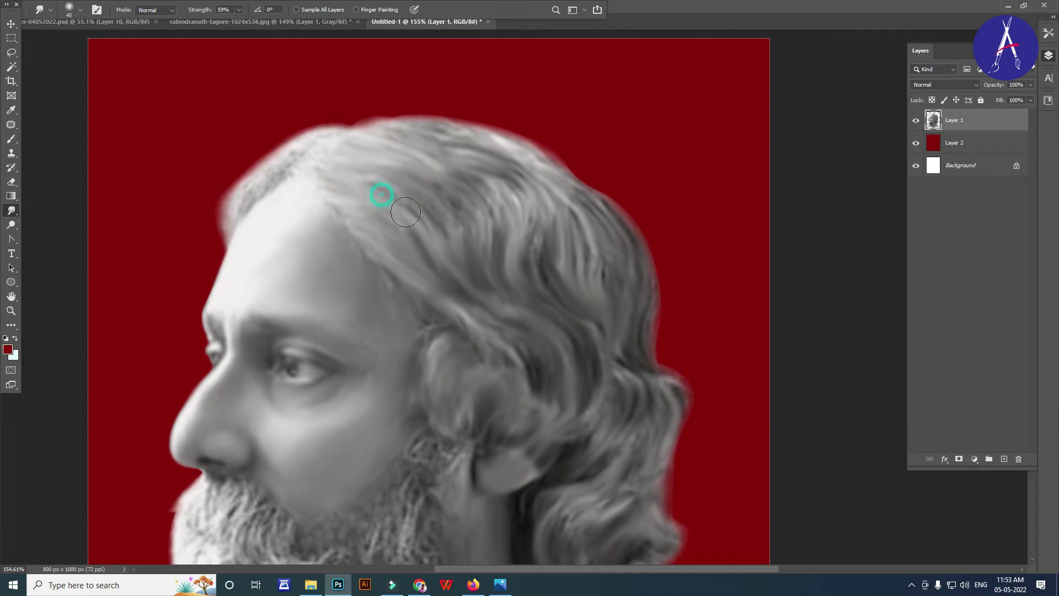
{"action": "left_click_drag", "start_coordinate": [406, 212], "coordinate": [601, 272]}
{"action": "left_click_drag", "start_coordinate": [242, 187], "coordinate": [260, 165]}
{"action": "scroll", "coordinate": [500, 269], "scroll_direction": "down", "scroll_amount": 3}
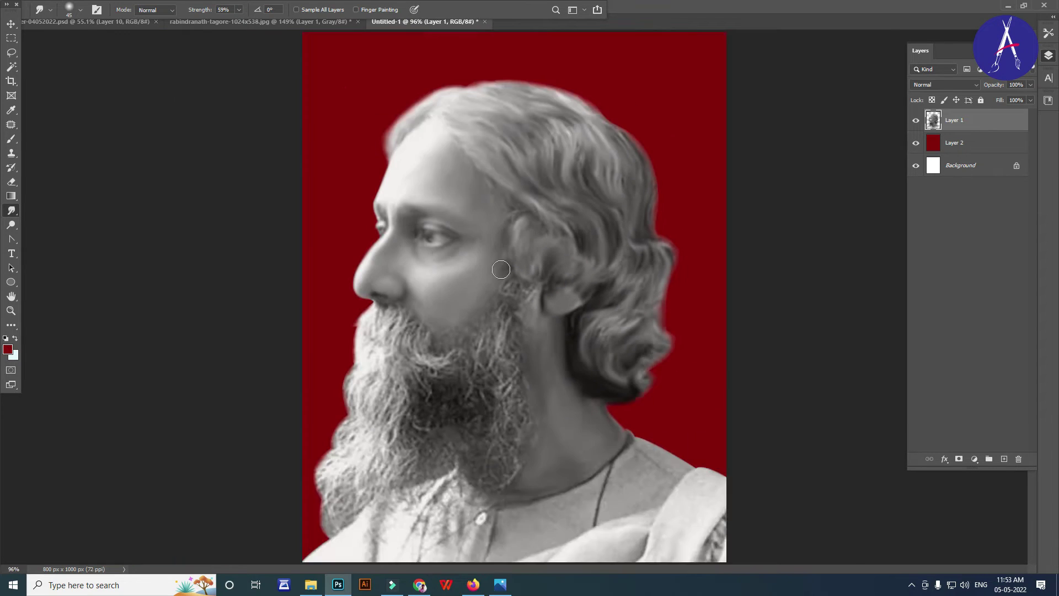
{"action": "scroll", "coordinate": [501, 269], "scroll_direction": "up", "scroll_amount": 3}
Blur the cheek and jaw, and pull the beard hair downward toward the neck.
{"action": "mouse_move", "coordinate": [504, 253]}
{"action": "left_mouse_down"}
{"action": "mouse_move", "coordinate": [454, 272]}
{"action": "mouse_move", "coordinate": [416, 263]}
{"action": "mouse_move", "coordinate": [468, 243]}
{"action": "mouse_move", "coordinate": [434, 295]}
{"action": "left_mouse_up"}
{"action": "mouse_move", "coordinate": [516, 238]}
{"action": "left_mouse_down"}
{"action": "mouse_move", "coordinate": [461, 229]}
{"action": "mouse_move", "coordinate": [484, 441]}
{"action": "mouse_move", "coordinate": [418, 272]}
{"action": "mouse_move", "coordinate": [430, 496]}
{"action": "left_mouse_up"}
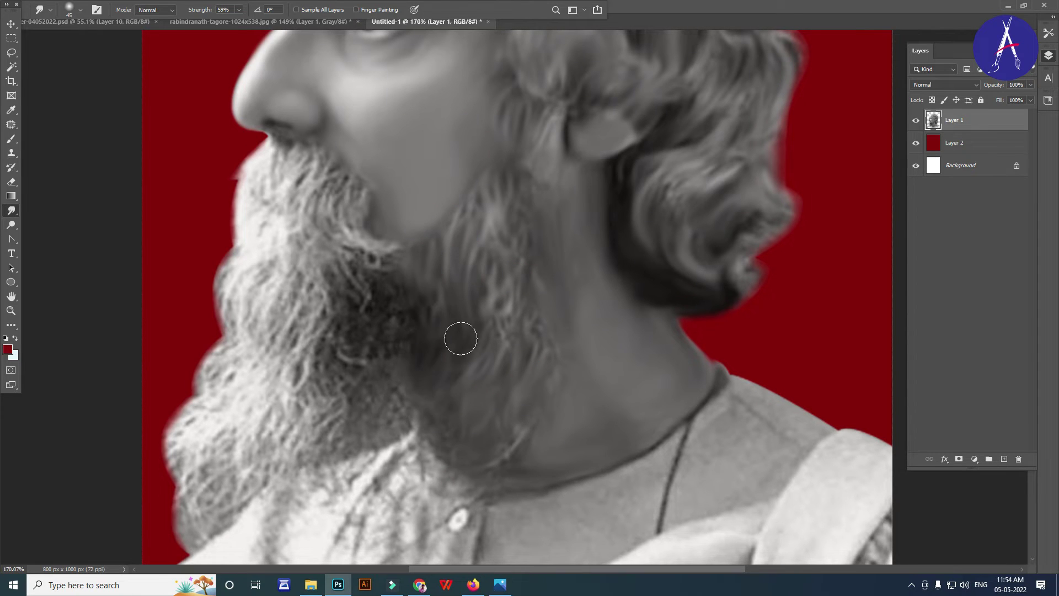
{"action": "scroll", "coordinate": [461, 338], "scroll_direction": "up", "scroll_amount": 1}
{"action": "mouse_move", "coordinate": [323, 213]}
{"action": "left_mouse_down"}
{"action": "mouse_move", "coordinate": [301, 259]}
{"action": "mouse_move", "coordinate": [279, 229]}
{"action": "mouse_move", "coordinate": [269, 322]}
{"action": "mouse_move", "coordinate": [294, 355]}
{"action": "left_mouse_up"}
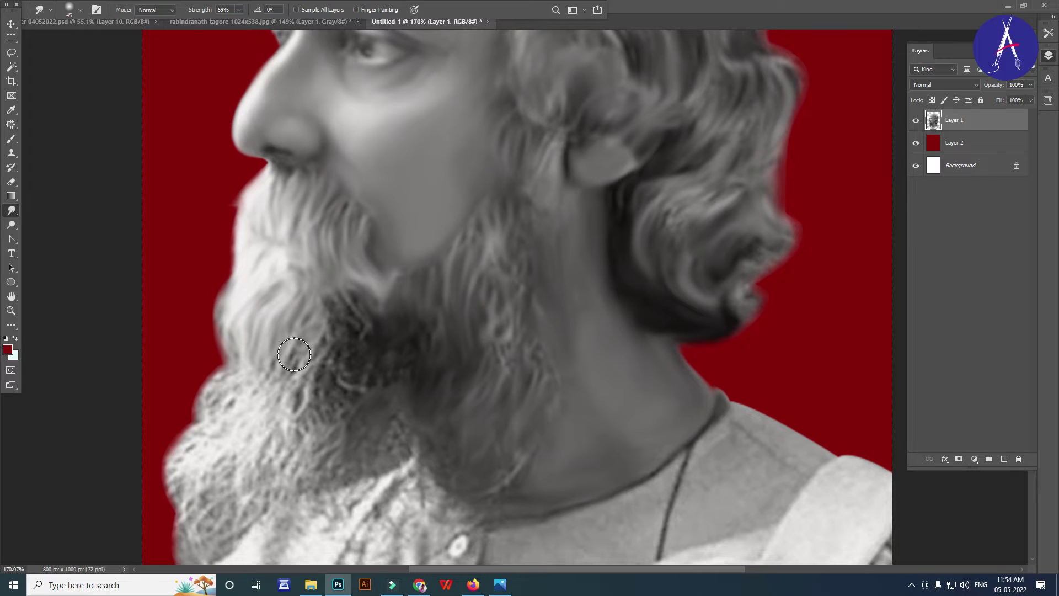
{"action": "scroll", "coordinate": [301, 327], "scroll_direction": "down", "scroll_amount": 2}
{"action": "mouse_move", "coordinate": [336, 279]}
{"action": "left_mouse_down"}
{"action": "mouse_move", "coordinate": [208, 338]}
{"action": "mouse_move", "coordinate": [220, 419]}
{"action": "mouse_move", "coordinate": [266, 350]}
{"action": "mouse_move", "coordinate": [329, 339]}
{"action": "mouse_move", "coordinate": [407, 367]}
{"action": "mouse_move", "coordinate": [354, 425]}
{"action": "mouse_move", "coordinate": [396, 397]}
{"action": "left_mouse_up"}
{"action": "left_click_drag", "start_coordinate": [428, 319], "coordinate": [465, 335]}
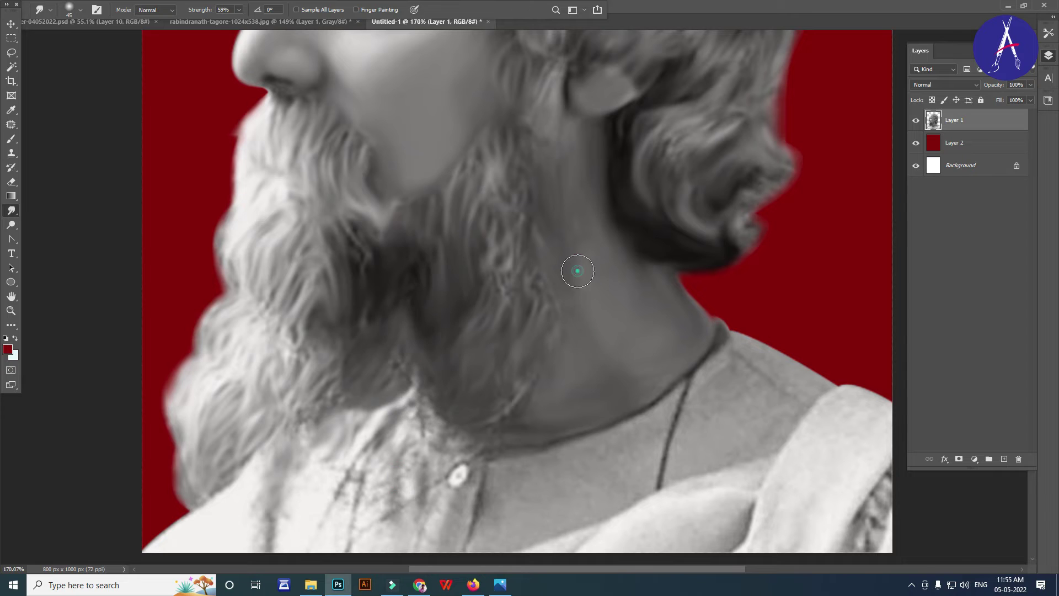
{"action": "scroll", "coordinate": [585, 271], "scroll_direction": "down", "scroll_amount": 4}
{"action": "scroll", "coordinate": [584, 270], "scroll_direction": "up", "scroll_amount": 4}
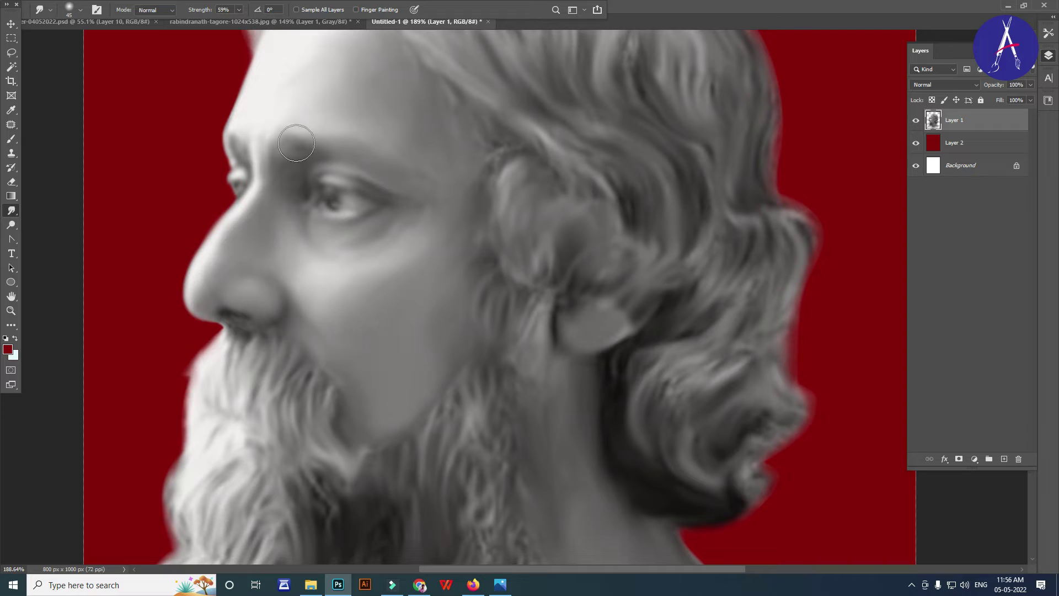
{"action": "scroll", "coordinate": [413, 300], "scroll_direction": "down", "scroll_amount": 5}
{"action": "scroll", "coordinate": [453, 391], "scroll_direction": "down", "scroll_amount": 2}
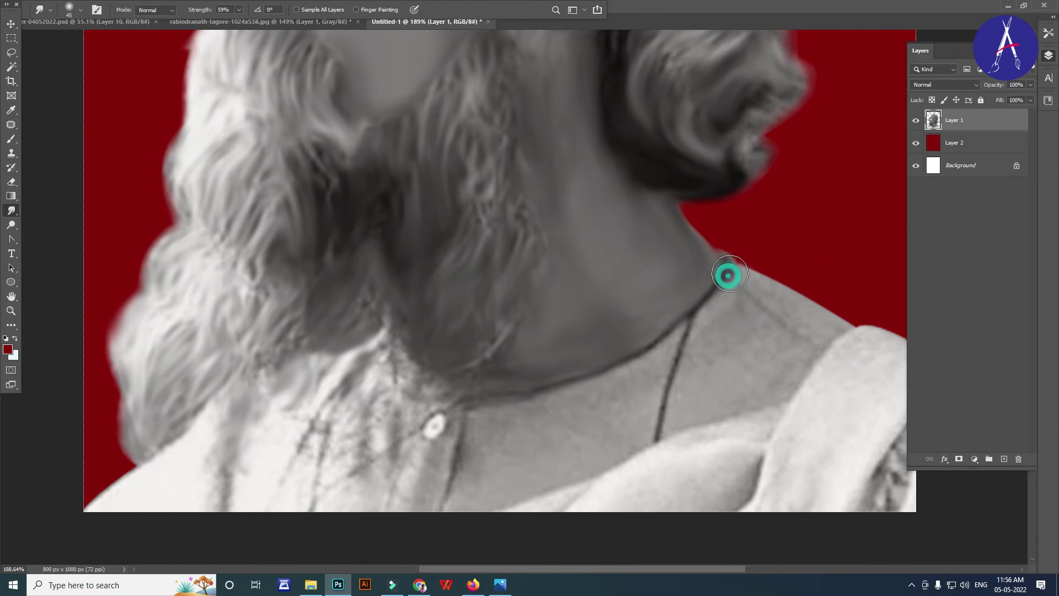
{"action": "scroll", "coordinate": [500, 436], "scroll_direction": "down", "scroll_amount": 1}
{"action": "scroll", "coordinate": [495, 448], "scroll_direction": "down", "scroll_amount": 1}
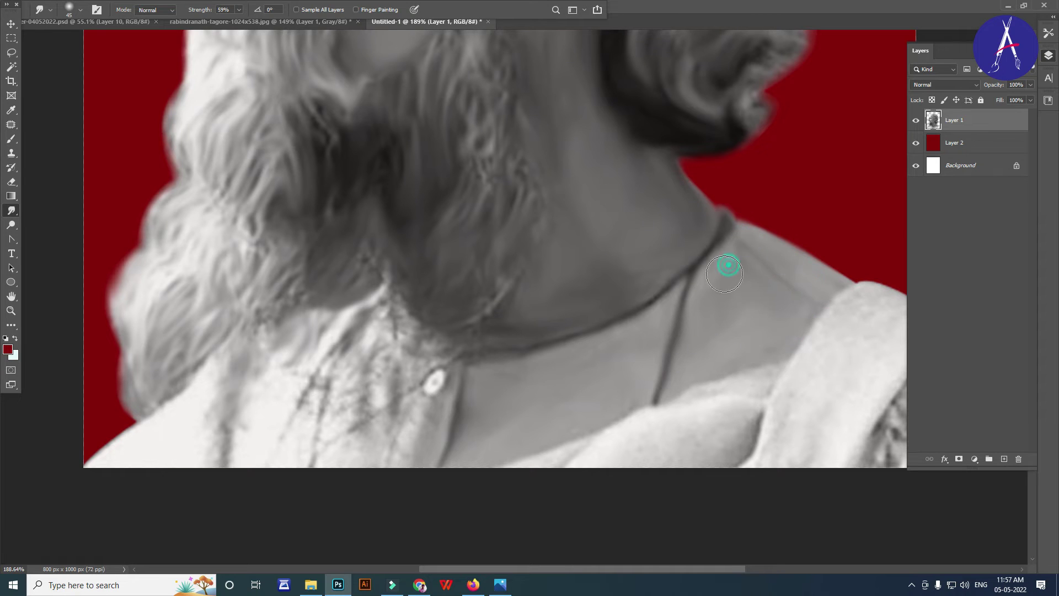
{"action": "scroll", "coordinate": [730, 265], "scroll_direction": "down", "scroll_amount": 5}
Smear the dark strands on the lower-left neck, collar and shirt lighter.
{"action": "scroll", "coordinate": [853, 305], "scroll_direction": "right", "scroll_amount": 10}
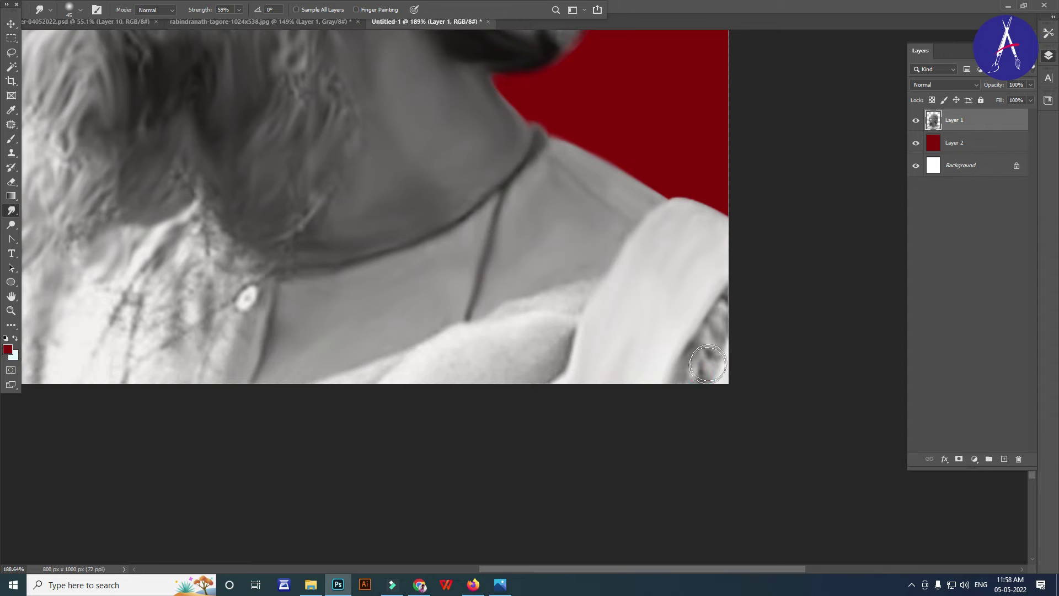
{"action": "scroll", "coordinate": [714, 355], "scroll_direction": "down", "scroll_amount": 4}
{"action": "scroll", "coordinate": [714, 354], "scroll_direction": "left", "scroll_amount": 9}
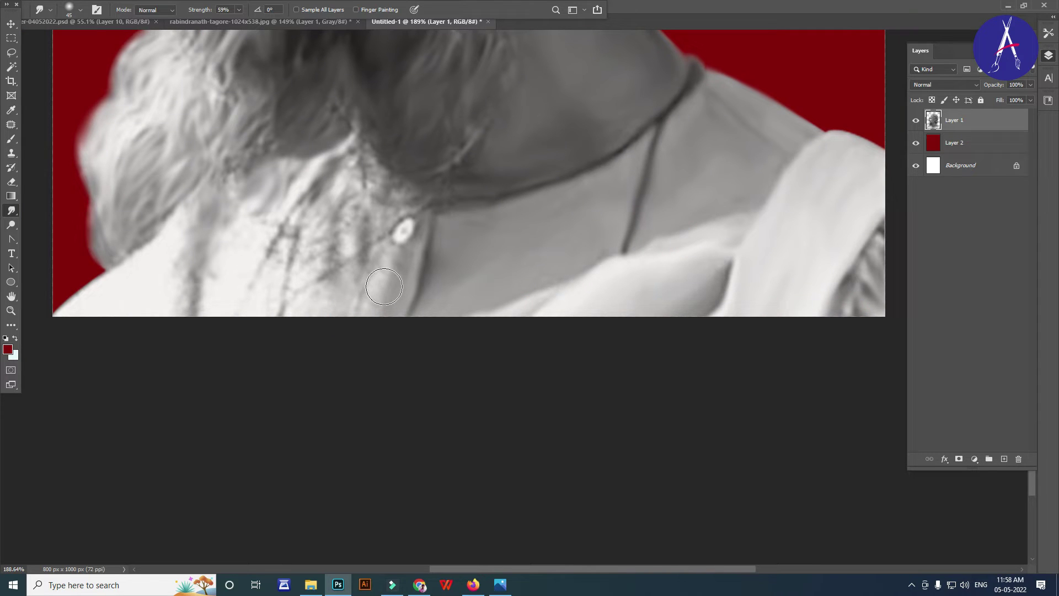
{"action": "mouse_move", "coordinate": [212, 309]}
{"action": "left_mouse_down"}
{"action": "mouse_move", "coordinate": [167, 245]}
{"action": "mouse_move", "coordinate": [162, 282]}
{"action": "left_mouse_up"}
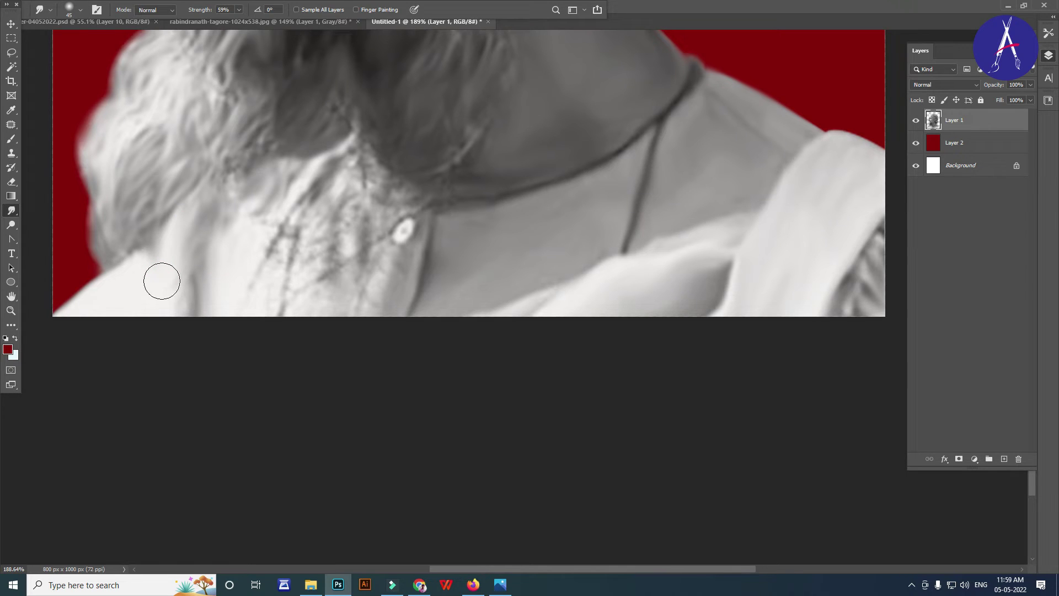
{"action": "left_click_drag", "start_coordinate": [322, 217], "coordinate": [246, 289]}
{"action": "left_click_drag", "start_coordinate": [338, 177], "coordinate": [385, 186]}
{"action": "left_click_drag", "start_coordinate": [349, 286], "coordinate": [336, 324]}
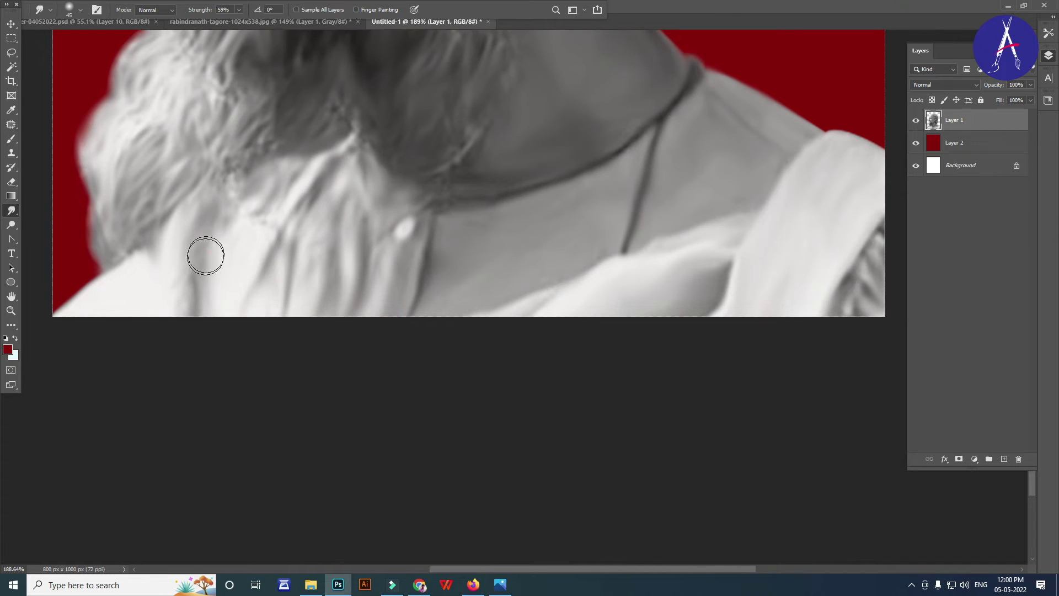
Fit the portrait in view and smooth the neck with a much larger smudge brush.
{"action": "key", "text": "ctrl+0"}
{"action": "scroll", "coordinate": [590, 360], "scroll_direction": "up", "scroll_amount": 1}
{"action": "key", "text": "bracketright"}
{"action": "key", "text": "bracketright"}
{"action": "key", "text": "bracketright"}
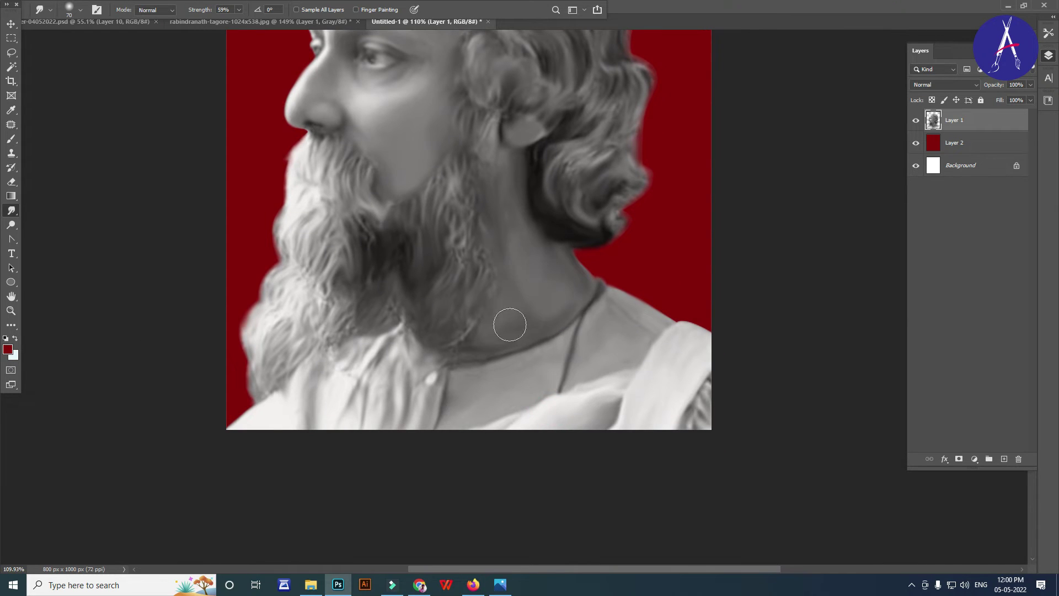
{"action": "left_click_drag", "start_coordinate": [529, 279], "coordinate": [560, 300]}
{"action": "scroll", "coordinate": [489, 142], "scroll_direction": "down", "scroll_amount": 1}
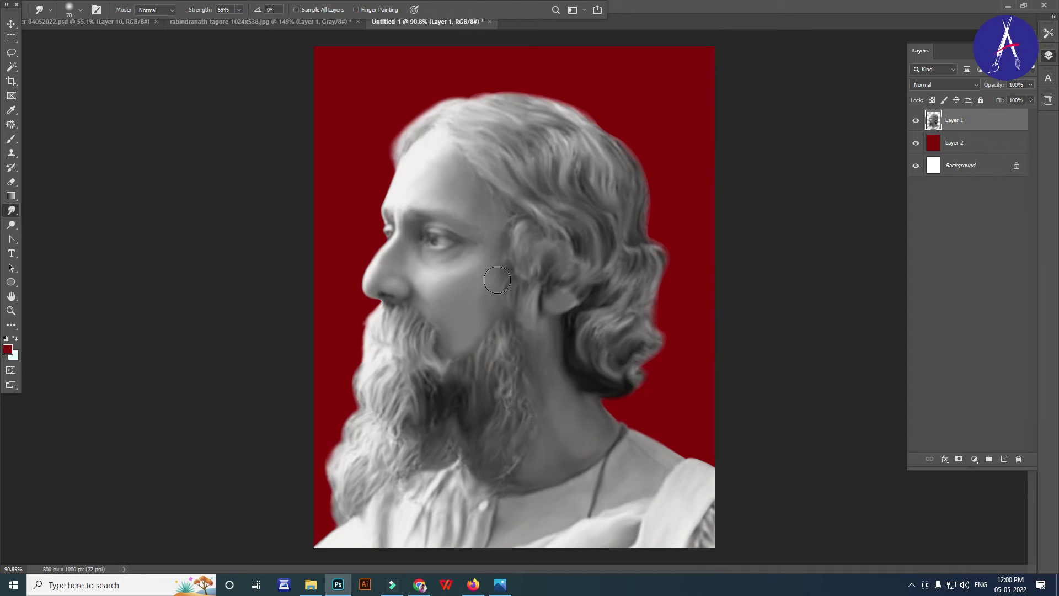
{"action": "scroll", "coordinate": [508, 331], "scroll_direction": "up", "scroll_amount": 2}
{"action": "scroll", "coordinate": [518, 357], "scroll_direction": "down", "scroll_amount": 1}
{"action": "scroll", "coordinate": [519, 357], "scroll_direction": "down", "scroll_amount": 1}
{"action": "scroll", "coordinate": [519, 357], "scroll_direction": "up", "scroll_amount": 2}
{"action": "scroll", "coordinate": [267, 160], "scroll_direction": "up", "scroll_amount": 3}
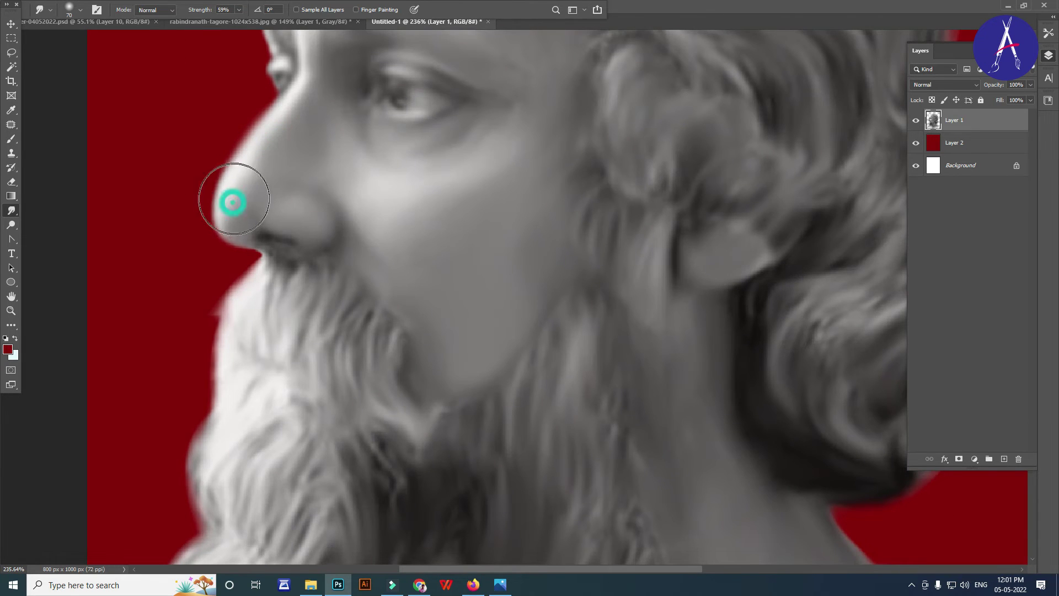
{"action": "scroll", "coordinate": [520, 236], "scroll_direction": "down", "scroll_amount": 1}
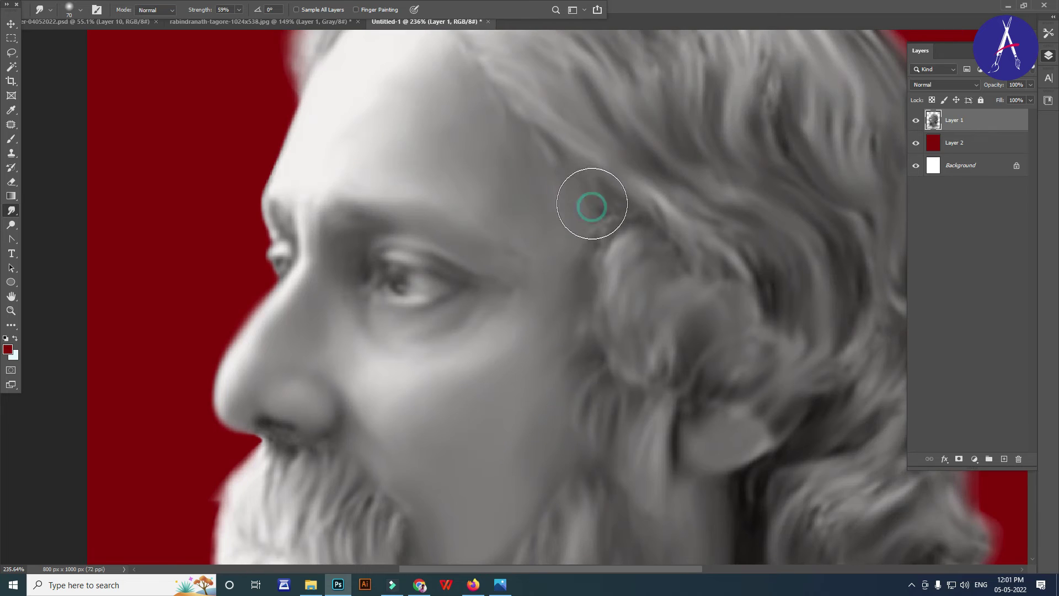
{"action": "scroll", "coordinate": [591, 208], "scroll_direction": "down", "scroll_amount": 1}
{"action": "scroll", "coordinate": [701, 226], "scroll_direction": "up", "scroll_amount": 1}
{"action": "scroll", "coordinate": [621, 331], "scroll_direction": "down", "scroll_amount": 1}
{"action": "scroll", "coordinate": [621, 392], "scroll_direction": "down", "scroll_amount": 1}
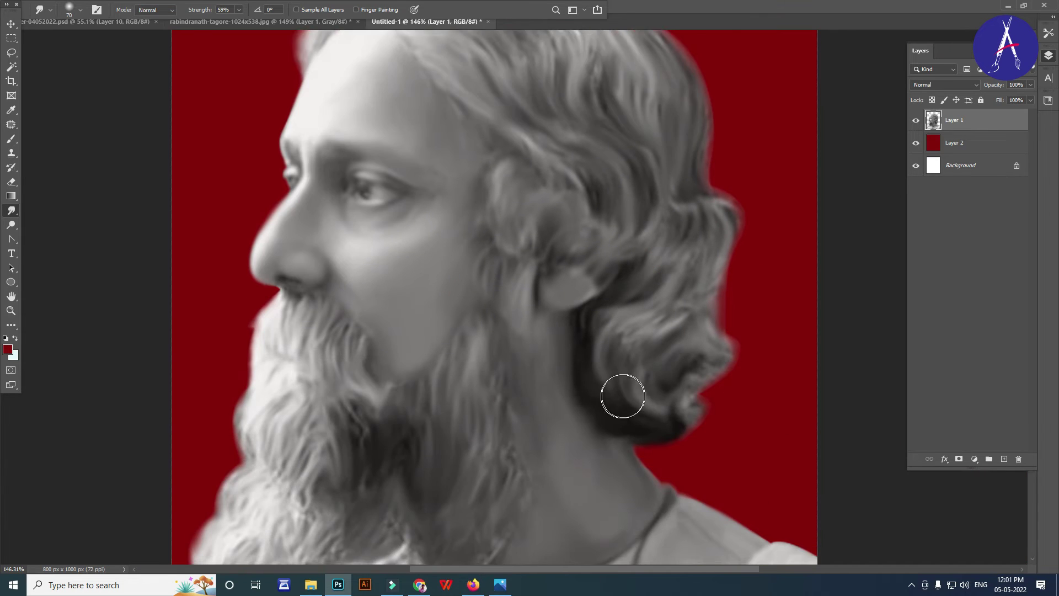
{"action": "scroll", "coordinate": [621, 381], "scroll_direction": "down", "scroll_amount": 1}
{"action": "scroll", "coordinate": [468, 208], "scroll_direction": "up", "scroll_amount": 2}
Create Layer 3 and draw black hair strands across the crown with the Brush.
{"action": "key", "text": "b"}
{"action": "key", "text": "ctrl+shift+n"}
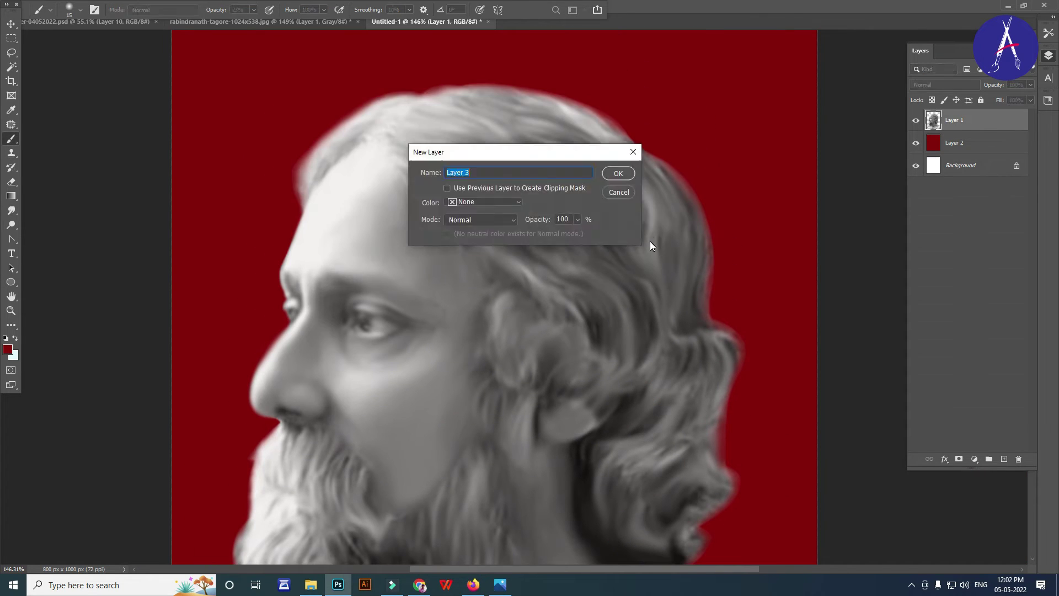
{"action": "key", "text": "Return"}
{"action": "key", "text": "d"}
{"action": "scroll", "coordinate": [517, 100], "scroll_direction": "up", "scroll_amount": 2}
{"action": "left_click_drag", "start_coordinate": [543, 213], "coordinate": [684, 375]}
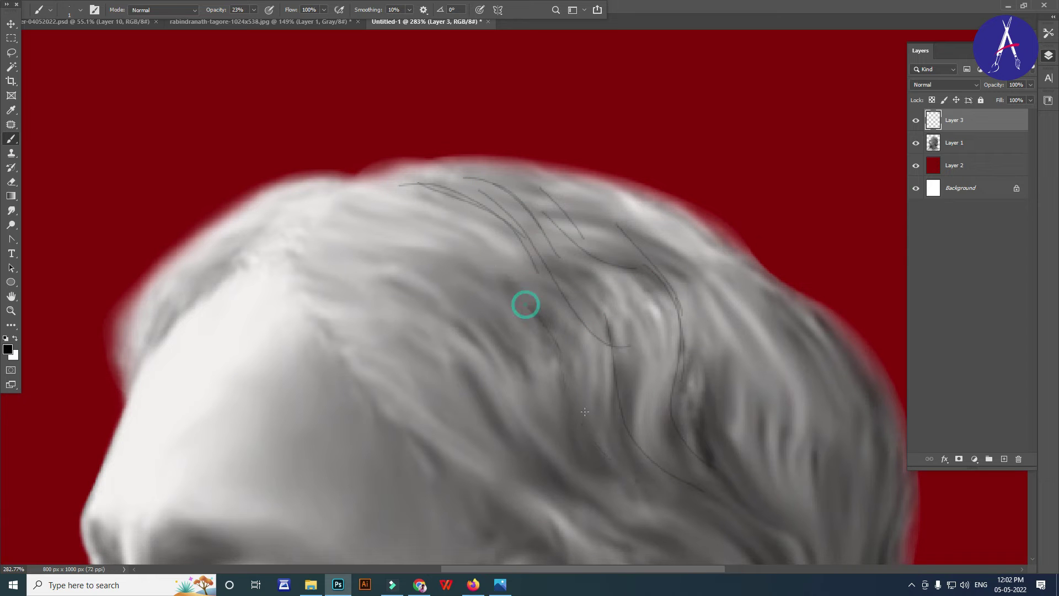
{"action": "left_click_drag", "start_coordinate": [384, 367], "coordinate": [414, 386]}
Draw thin hair strands along the head's upper-left edge.
{"action": "scroll", "coordinate": [414, 386], "scroll_direction": "down", "scroll_amount": 2}
{"action": "scroll", "coordinate": [489, 248], "scroll_direction": "down", "scroll_amount": 2}
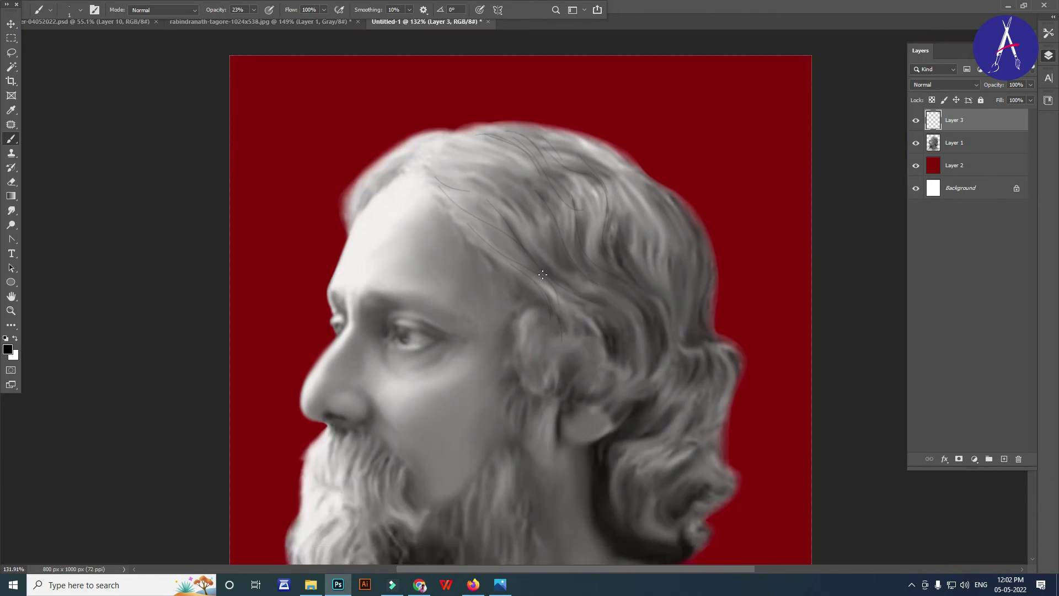
{"action": "scroll", "coordinate": [488, 247], "scroll_direction": "down", "scroll_amount": 1}
{"action": "scroll", "coordinate": [682, 367], "scroll_direction": "down", "scroll_amount": 1}
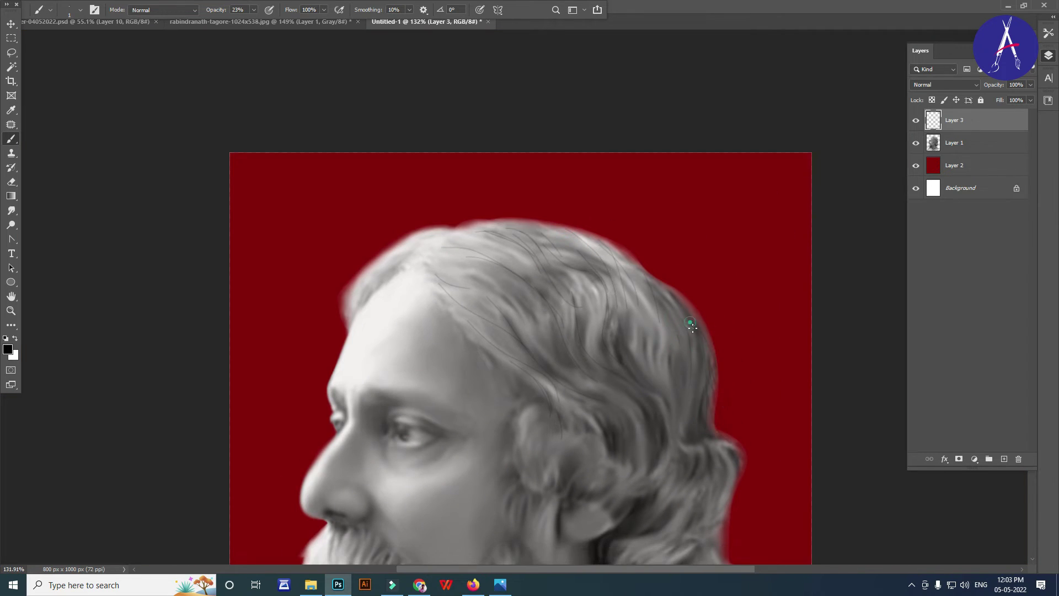
{"action": "scroll", "coordinate": [692, 328], "scroll_direction": "down", "scroll_amount": 3}
{"action": "scroll", "coordinate": [725, 391], "scroll_direction": "down", "scroll_amount": 2}
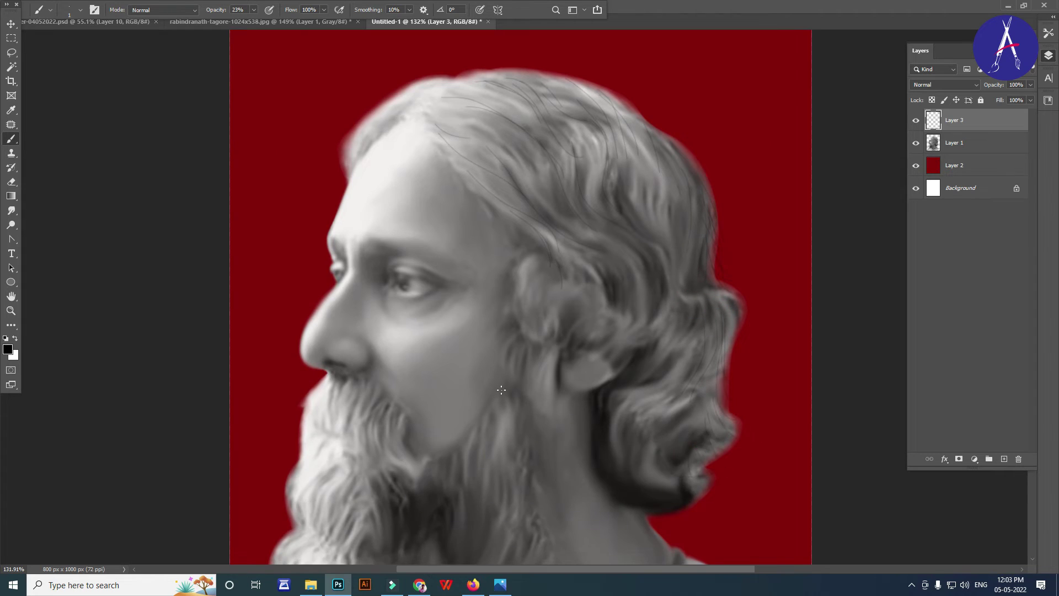
{"action": "scroll", "coordinate": [412, 166], "scroll_direction": "up", "scroll_amount": 3}
{"action": "scroll", "coordinate": [413, 208], "scroll_direction": "up", "scroll_amount": 4, "text": "alt"}
{"action": "left_click_drag", "start_coordinate": [357, 268], "coordinate": [321, 285]}
{"action": "left_click_drag", "start_coordinate": [387, 267], "coordinate": [288, 328]}
{"action": "left_click_drag", "start_coordinate": [339, 316], "coordinate": [323, 334]}
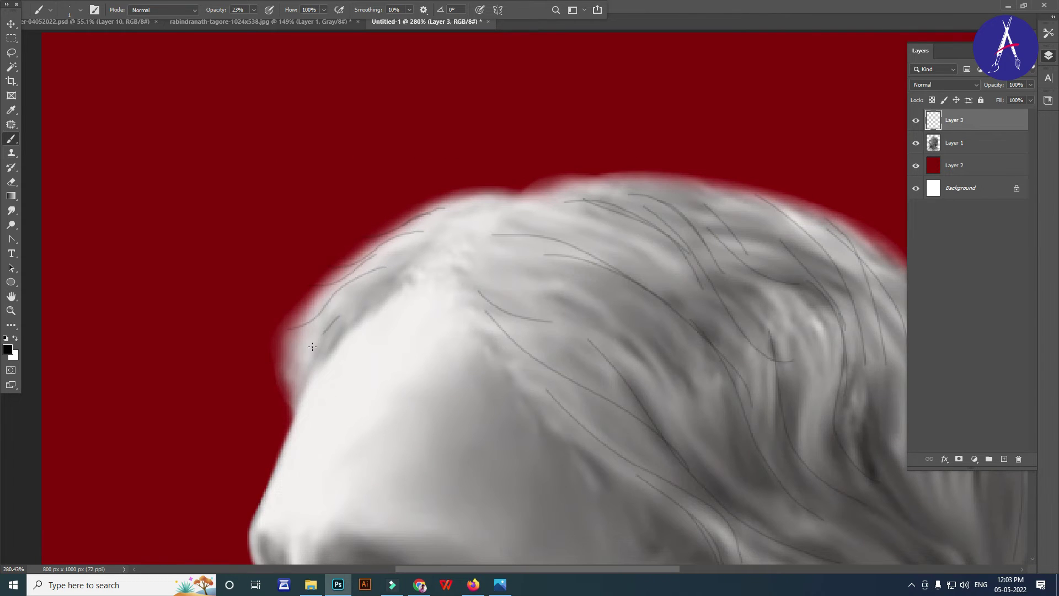
Soften the drawn strands with the Smudge tool, then add Layer 4.
{"action": "left_click", "coordinate": [12, 210]}
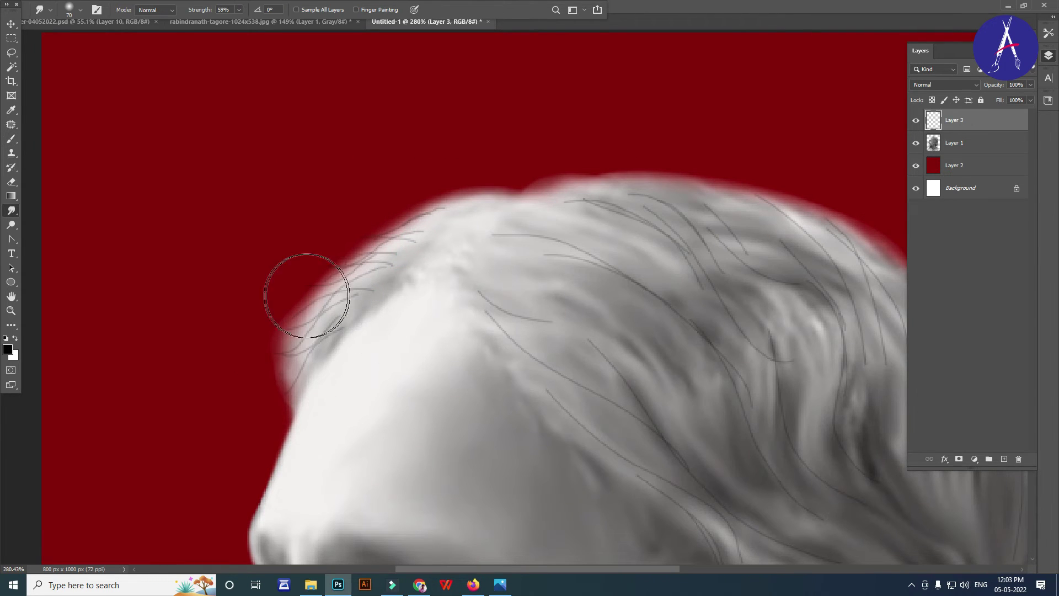
{"action": "scroll", "coordinate": [659, 342], "scroll_direction": "down", "scroll_amount": 1, "text": "alt"}
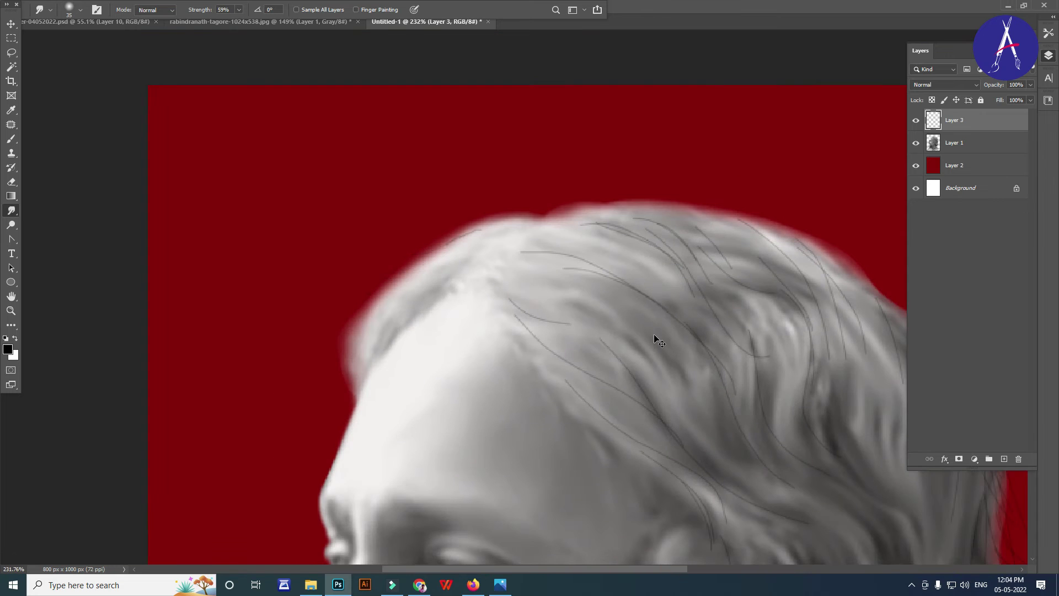
{"action": "scroll", "coordinate": [657, 339], "scroll_direction": "down", "scroll_amount": 2}
{"action": "scroll", "coordinate": [724, 472], "scroll_direction": "down", "scroll_amount": 1, "text": "alt"}
{"action": "key", "text": "x"}
{"action": "left_click_drag", "start_coordinate": [775, 350], "coordinate": [356, 333]}
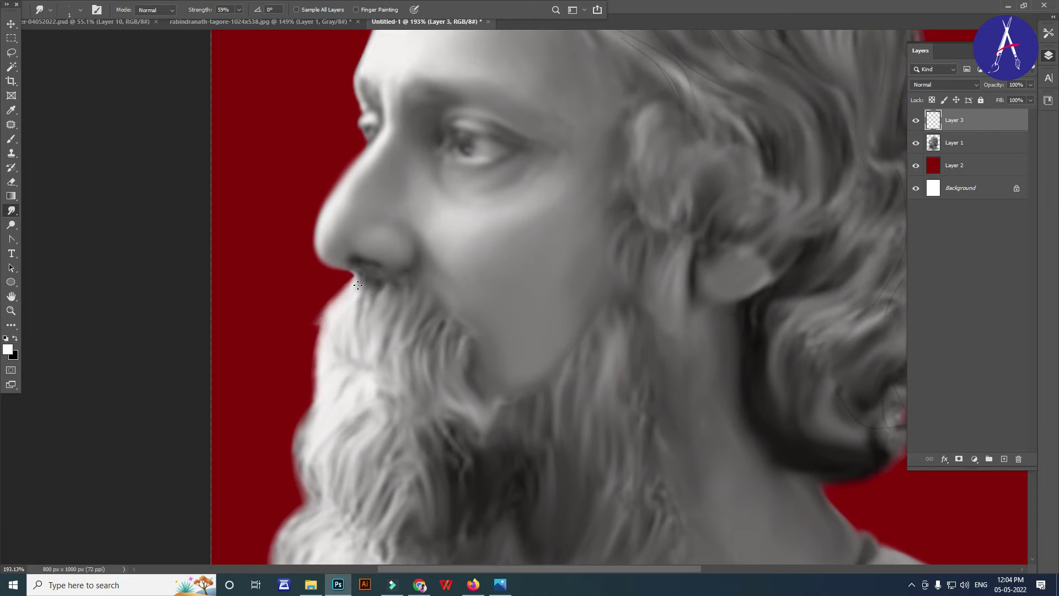
{"action": "key", "text": "ctrl+shift+alt+n"}
Set the brush to 100% opacity and paint thin white strands down the beard's left edge.
{"action": "key", "text": "b"}
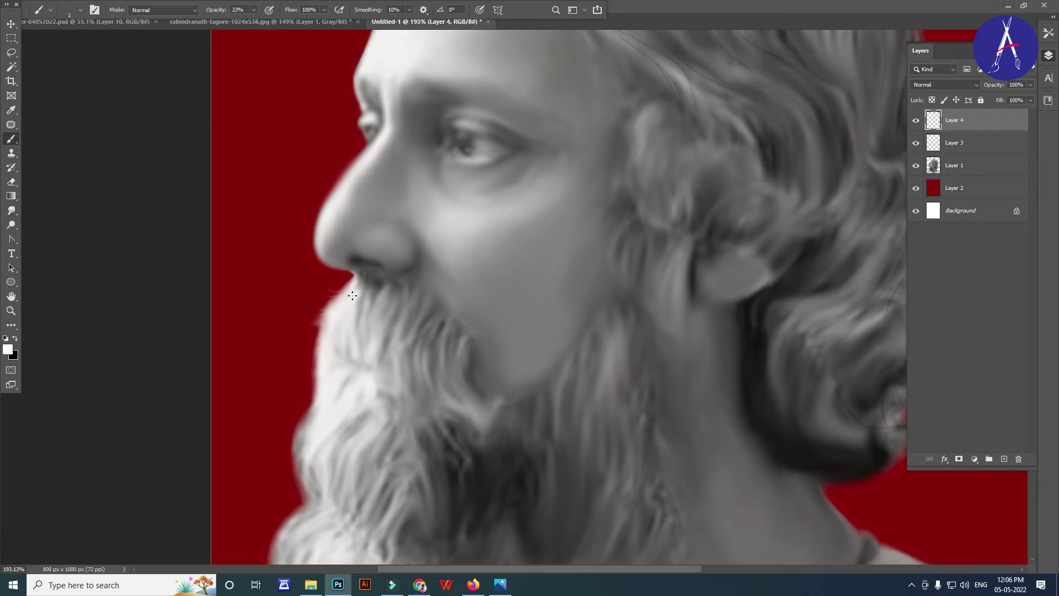
{"action": "scroll", "coordinate": [364, 315], "scroll_direction": "up", "scroll_amount": 1}
{"action": "key", "text": "0"}
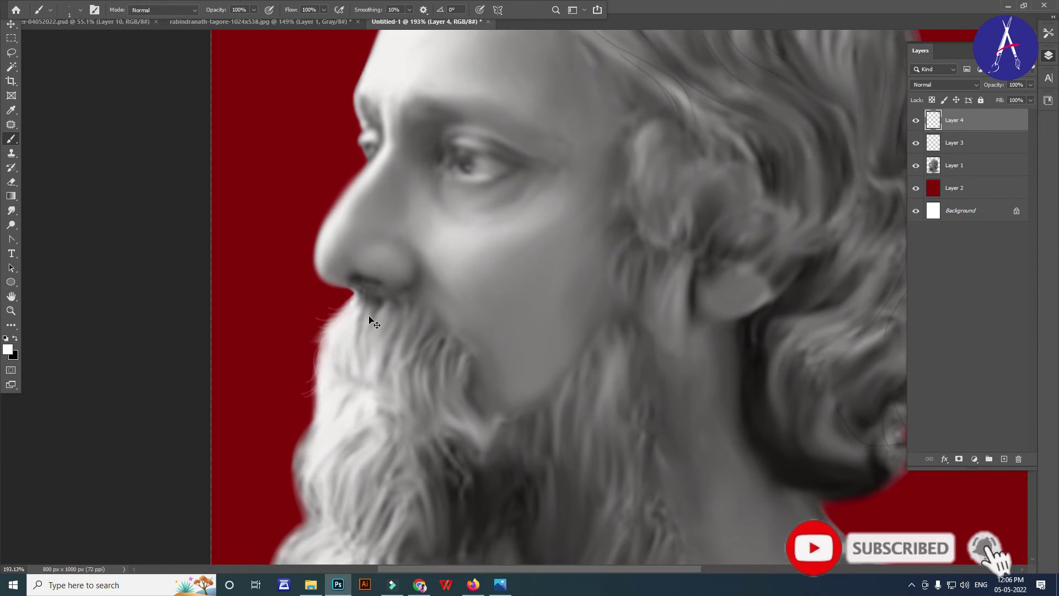
{"action": "scroll", "coordinate": [369, 323], "scroll_direction": "up", "scroll_amount": 5, "text": "alt"}
{"action": "left_click_drag", "start_coordinate": [259, 331], "coordinate": [292, 353]}
{"action": "scroll", "coordinate": [276, 342], "scroll_direction": "down", "scroll_amount": 2, "text": "alt"}
{"action": "scroll", "coordinate": [260, 375], "scroll_direction": "down", "scroll_amount": 2, "text": "alt"}
{"action": "left_click_drag", "start_coordinate": [243, 391], "coordinate": [236, 505]}
{"action": "left_click_drag", "start_coordinate": [256, 424], "coordinate": [259, 505]}
{"action": "left_click_drag", "start_coordinate": [278, 405], "coordinate": [276, 478]}
{"action": "mouse_move", "coordinate": [305, 370]}
{"action": "left_mouse_down"}
{"action": "mouse_move", "coordinate": [291, 432]}
{"action": "mouse_move", "coordinate": [322, 439]}
{"action": "left_mouse_up"}
Paint white strands below the mouth, undo them, and repaint along the left beard edge.
{"action": "scroll", "coordinate": [337, 386], "scroll_direction": "down", "scroll_amount": 4, "text": "alt"}
{"action": "scroll", "coordinate": [359, 315], "scroll_direction": "up", "scroll_amount": 3, "text": "alt"}
{"action": "mouse_move", "coordinate": [367, 298]}
{"action": "left_mouse_down"}
{"action": "mouse_move", "coordinate": [335, 345]}
{"action": "mouse_move", "coordinate": [336, 417]}
{"action": "left_mouse_up"}
{"action": "key", "text": "ctrl+z"}
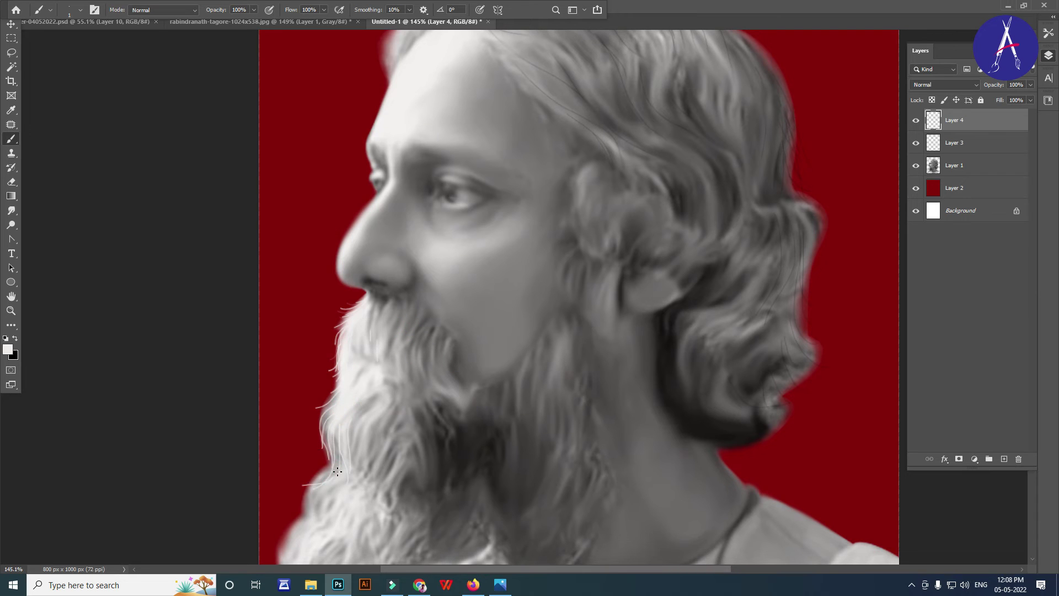
{"action": "scroll", "coordinate": [338, 471], "scroll_direction": "up", "scroll_amount": 2}
{"action": "left_click_drag", "start_coordinate": [338, 355], "coordinate": [264, 485]}
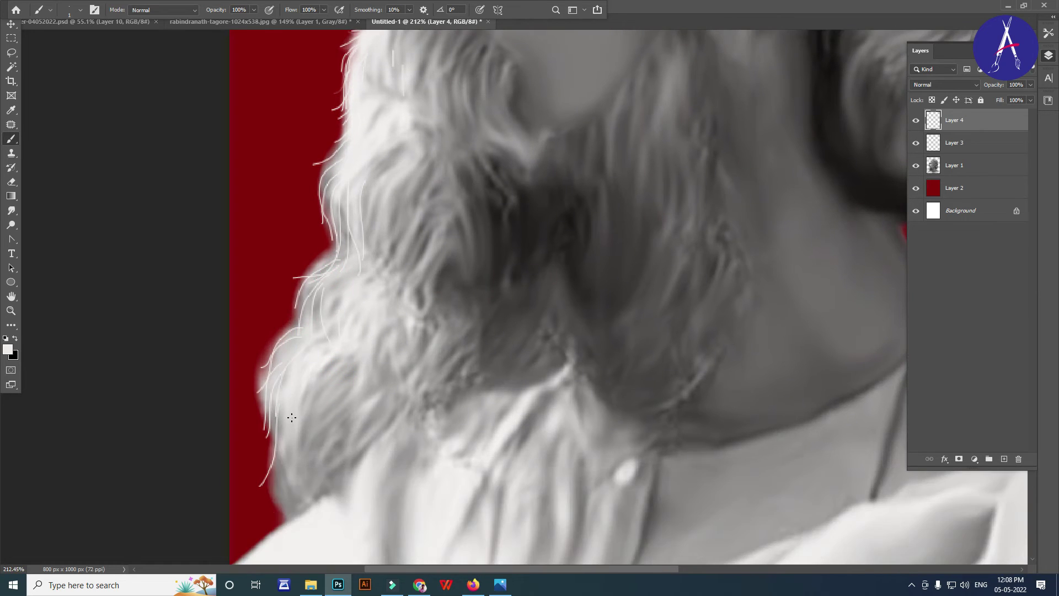
{"action": "scroll", "coordinate": [292, 418], "scroll_direction": "down", "scroll_amount": 5}
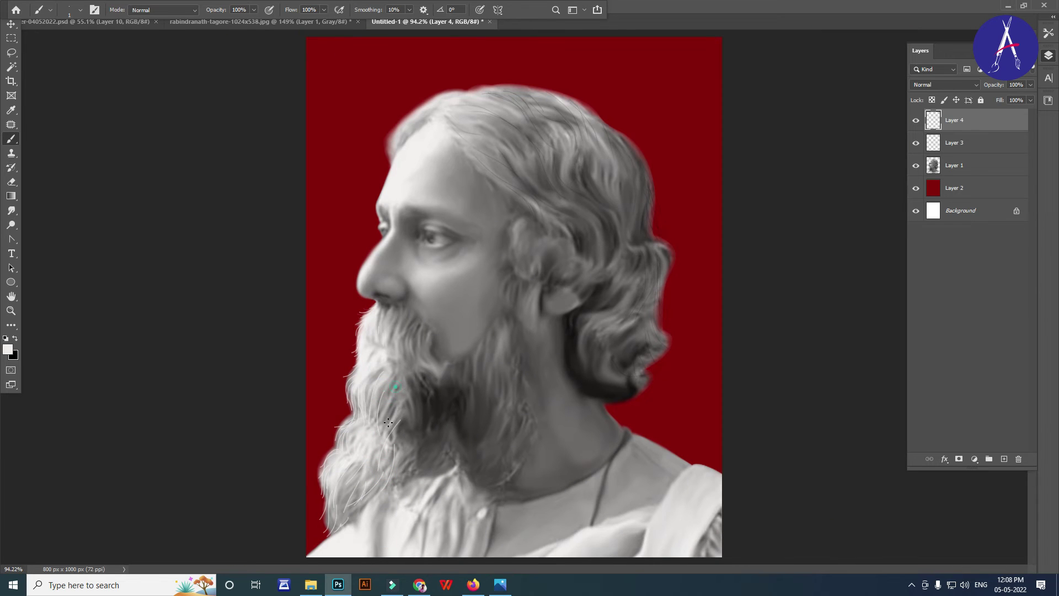
Sample a lighter grey from the beard and paint fine grey strands inside it.
{"action": "left_click", "coordinate": [413, 379], "text": "alt"}
{"action": "key", "text": "ctrl+z"}
{"action": "key", "text": "ctrl+z"}
{"action": "left_click", "coordinate": [441, 386], "text": "alt"}
{"action": "left_click_drag", "start_coordinate": [448, 380], "coordinate": [439, 440]}
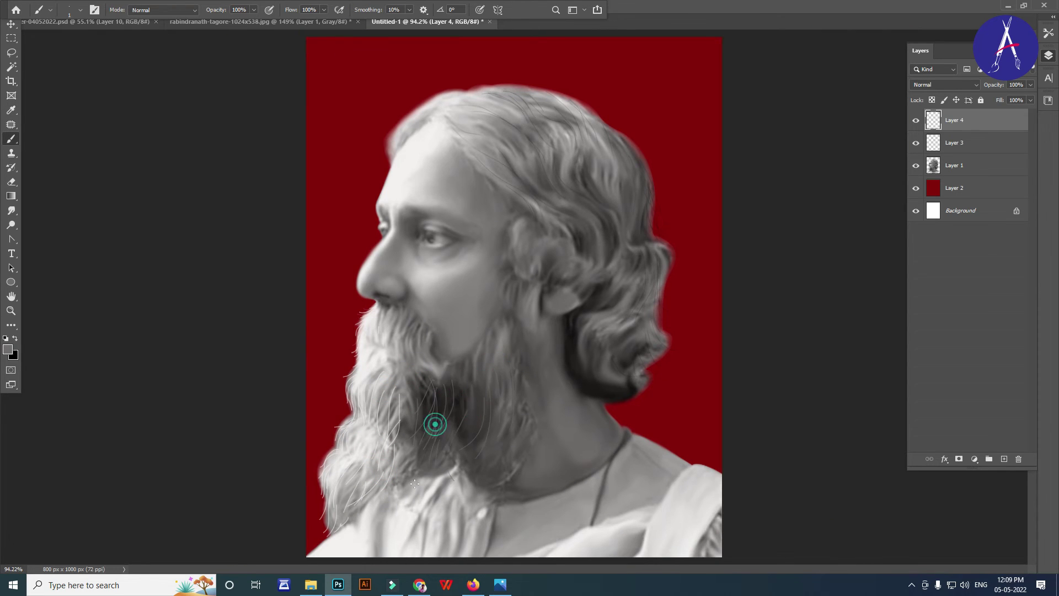
{"action": "left_click_drag", "start_coordinate": [471, 366], "coordinate": [455, 398]}
{"action": "scroll", "coordinate": [453, 393], "scroll_direction": "down", "scroll_amount": 1}
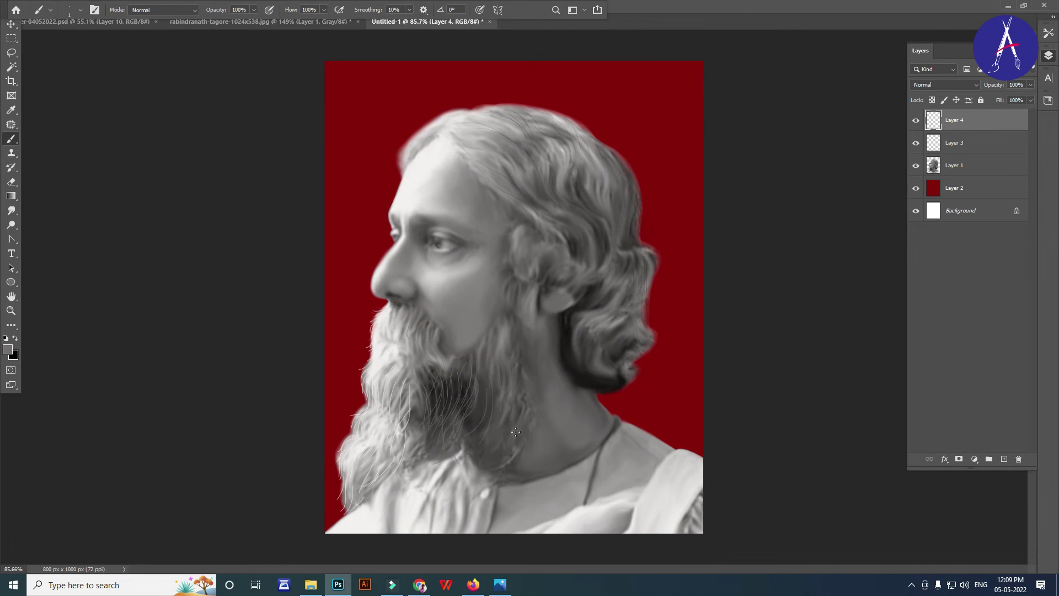
{"action": "key", "text": "r"}
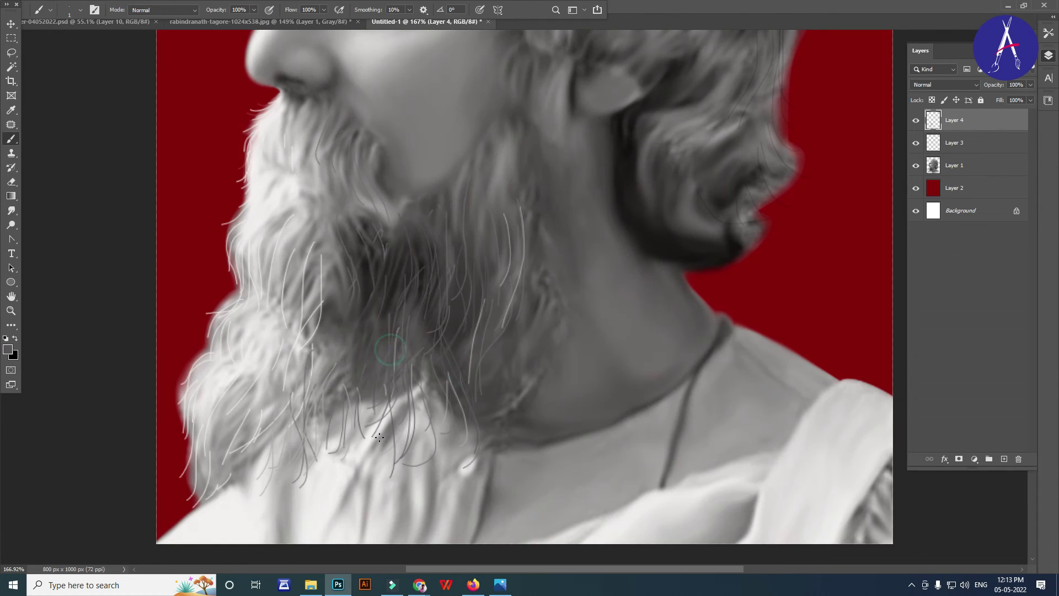
Paint a light strand at the beard edge near the neck, then add Layer 6 on top.
{"action": "scroll", "coordinate": [484, 335], "scroll_direction": "down", "scroll_amount": 3}
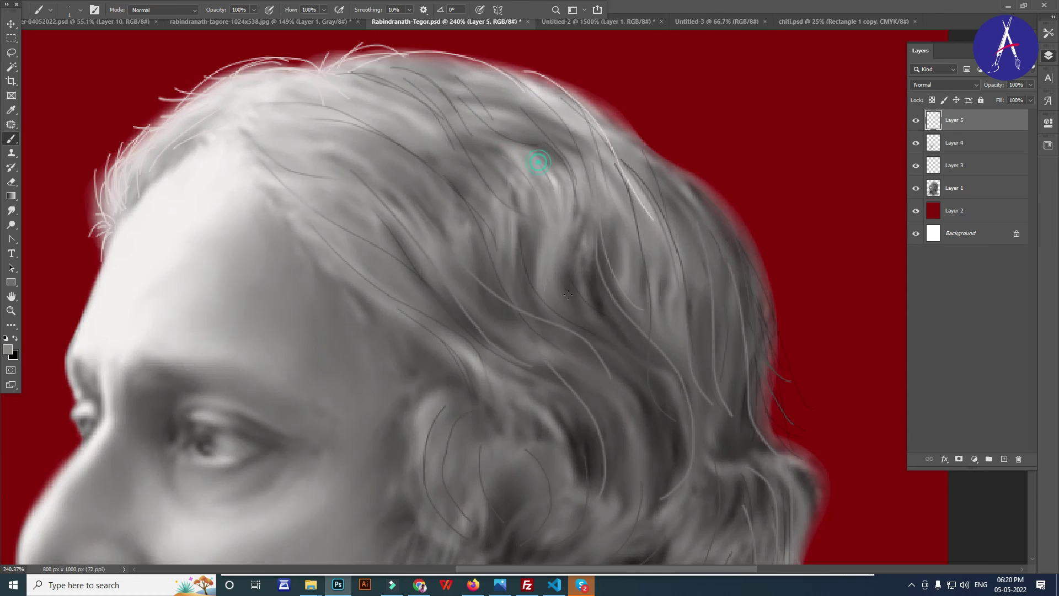
{"action": "key", "text": "ctrl+0"}
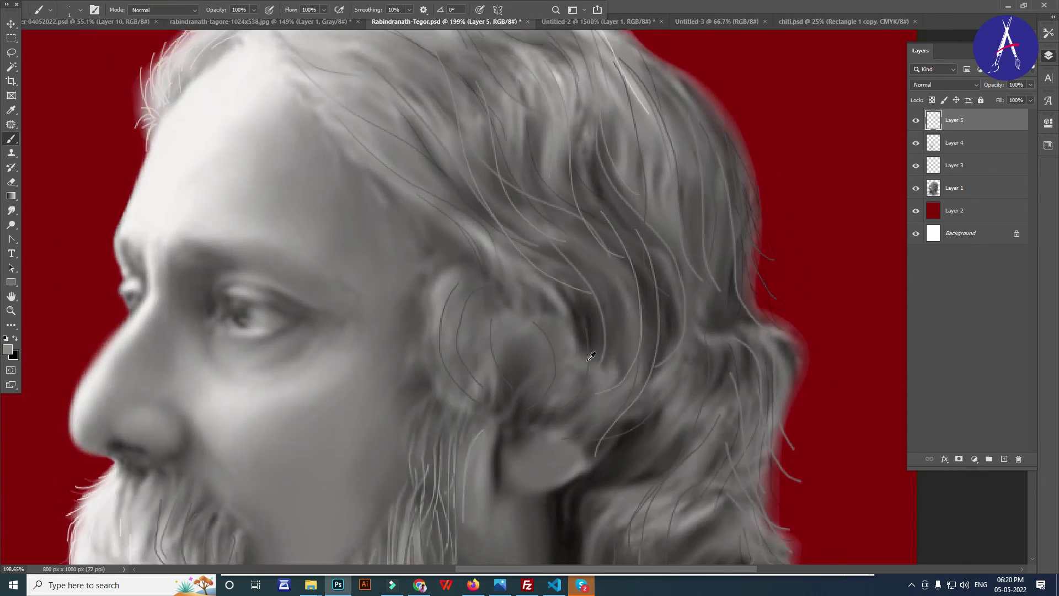
{"action": "scroll", "coordinate": [574, 333], "scroll_direction": "up", "scroll_amount": 2}
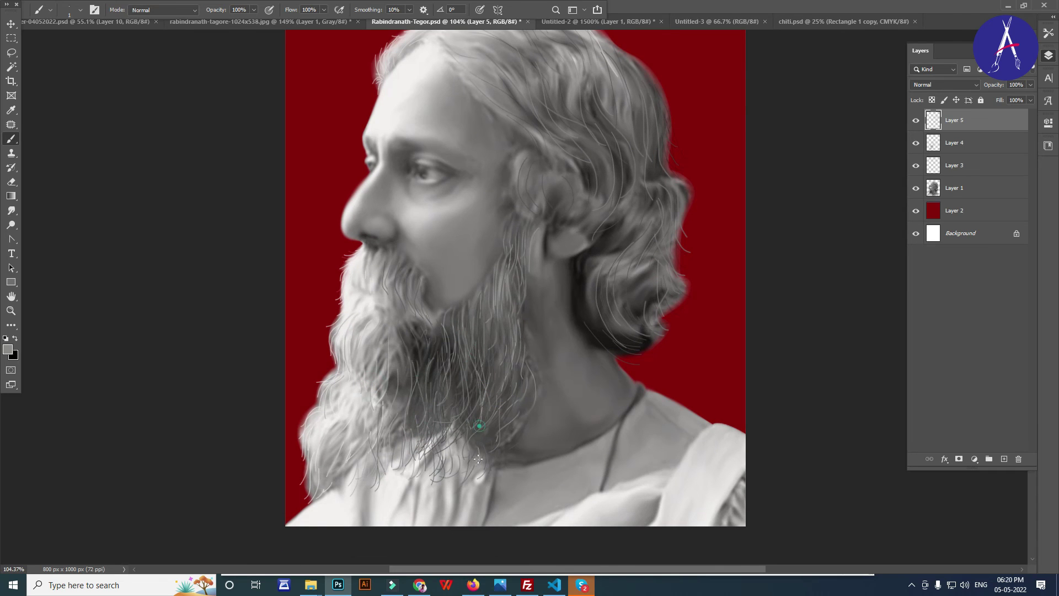
{"action": "left_click_drag", "start_coordinate": [540, 359], "coordinate": [518, 296]}
{"action": "scroll", "coordinate": [470, 410], "scroll_direction": "down", "scroll_amount": 2}
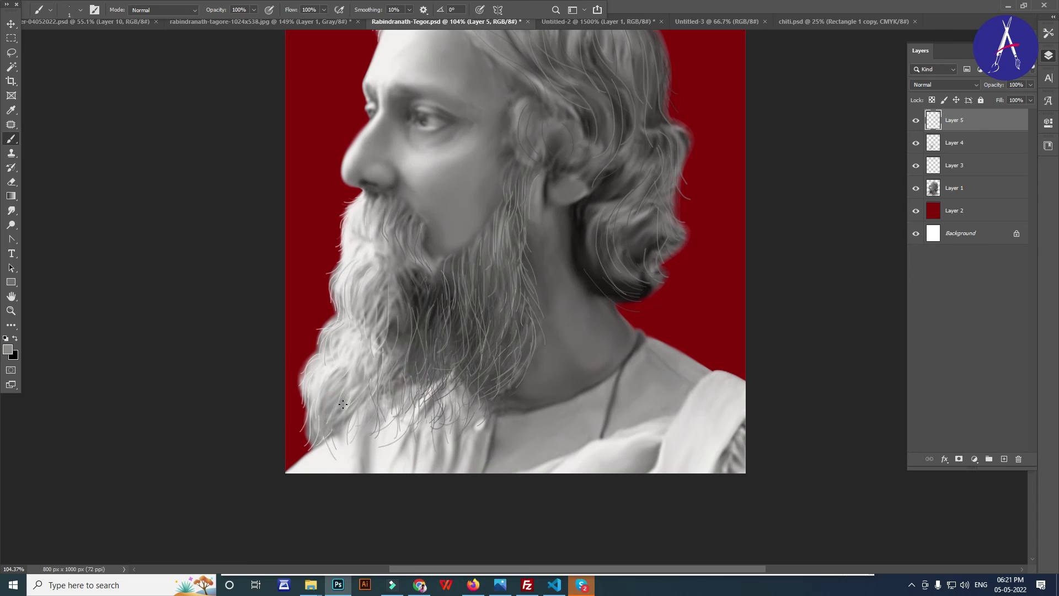
{"action": "scroll", "coordinate": [402, 371], "scroll_direction": "up", "scroll_amount": 5}
{"action": "key", "text": "ctrl+shift+alt+n"}
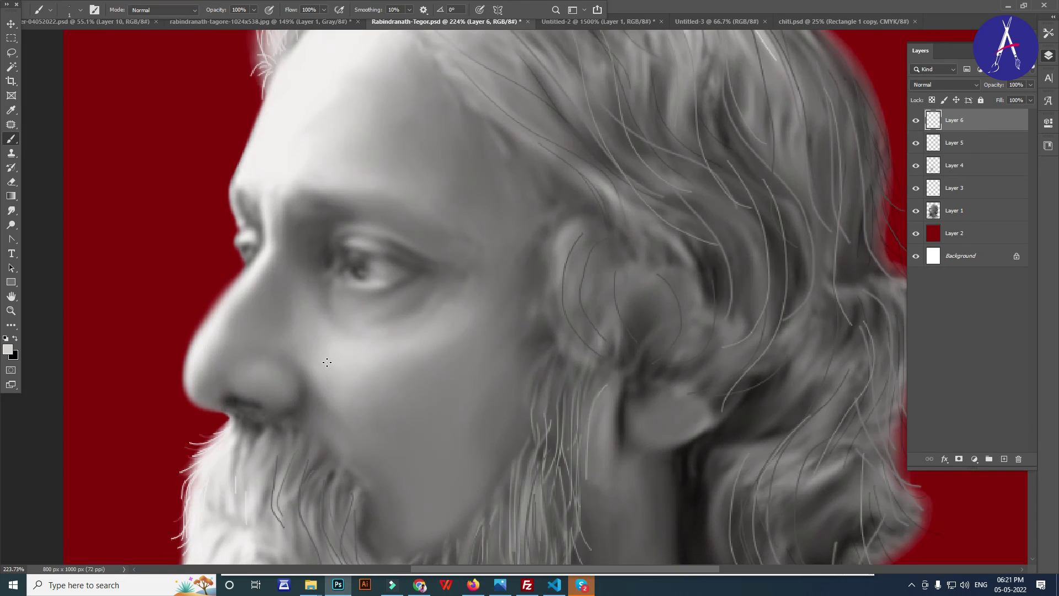
Paint a light highlight on the cheek and smudge it to blend.
{"action": "left_click_drag", "start_coordinate": [409, 363], "coordinate": [433, 342]}
{"action": "left_click", "coordinate": [11, 211]}
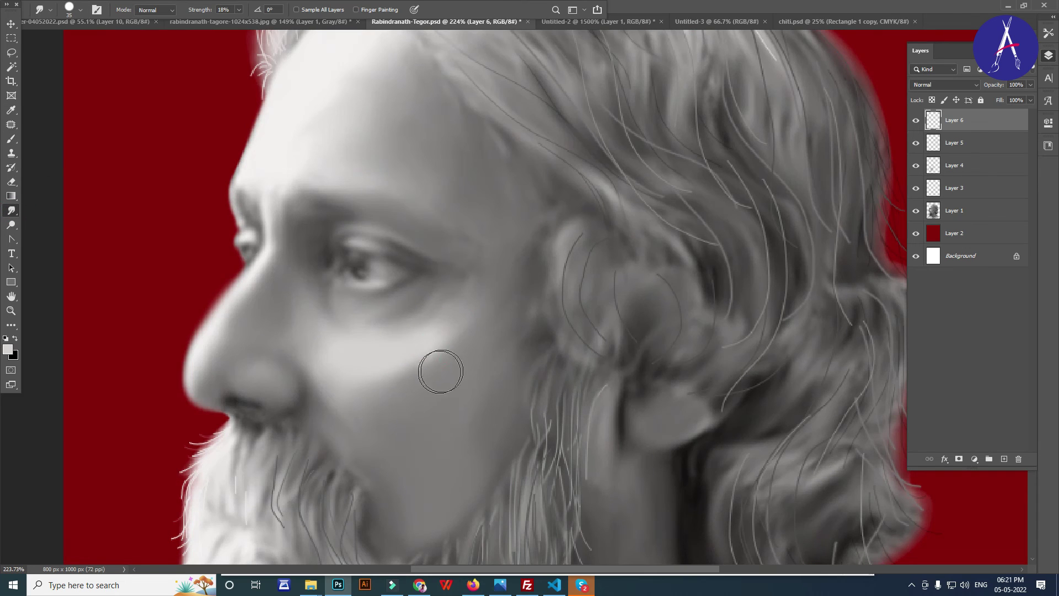
{"action": "mouse_move", "coordinate": [402, 395]}
{"action": "left_mouse_down"}
{"action": "mouse_move", "coordinate": [468, 316]}
{"action": "mouse_move", "coordinate": [424, 385]}
{"action": "left_mouse_up"}
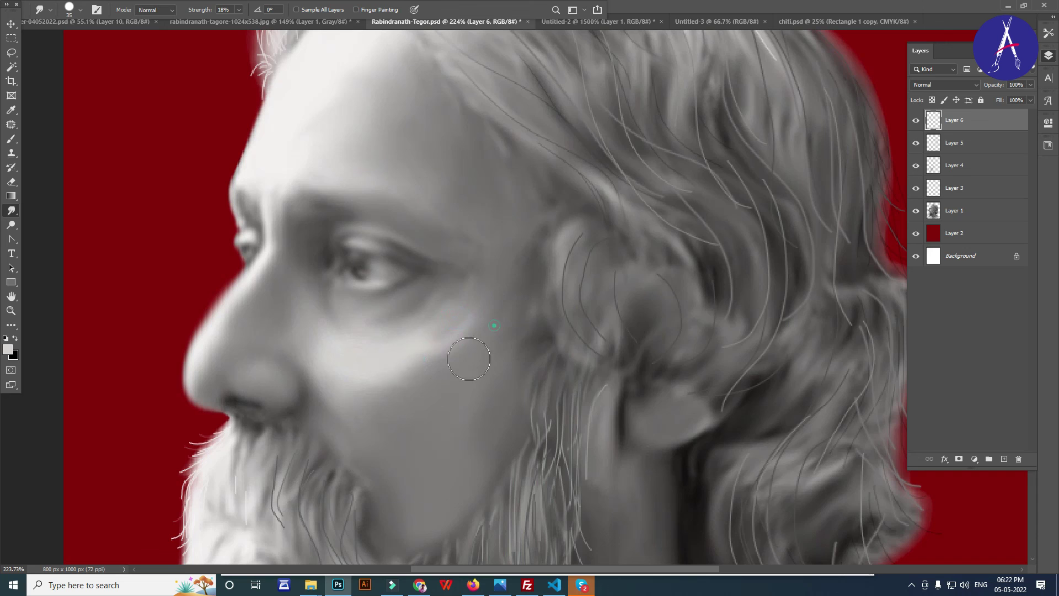
Enlarge the smudge brush and smudge the eyelid highlight brighter.
{"action": "scroll", "coordinate": [426, 374], "scroll_direction": "down", "scroll_amount": 5}
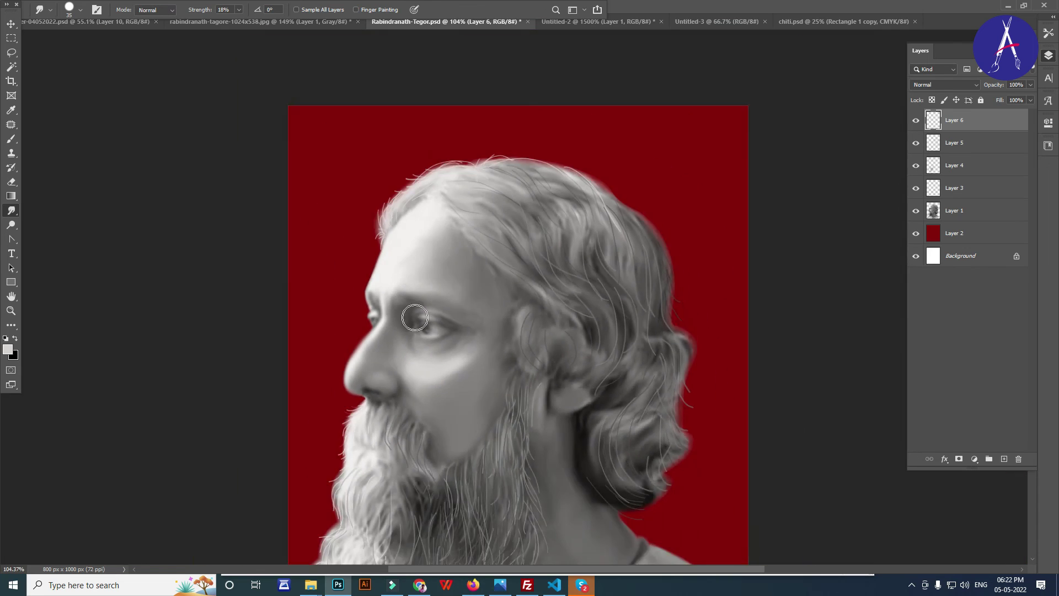
{"action": "scroll", "coordinate": [398, 425], "scroll_direction": "up", "scroll_amount": 5}
{"action": "scroll", "coordinate": [397, 425], "scroll_direction": "up", "scroll_amount": 3}
{"action": "scroll", "coordinate": [396, 424], "scroll_direction": "down", "scroll_amount": 2}
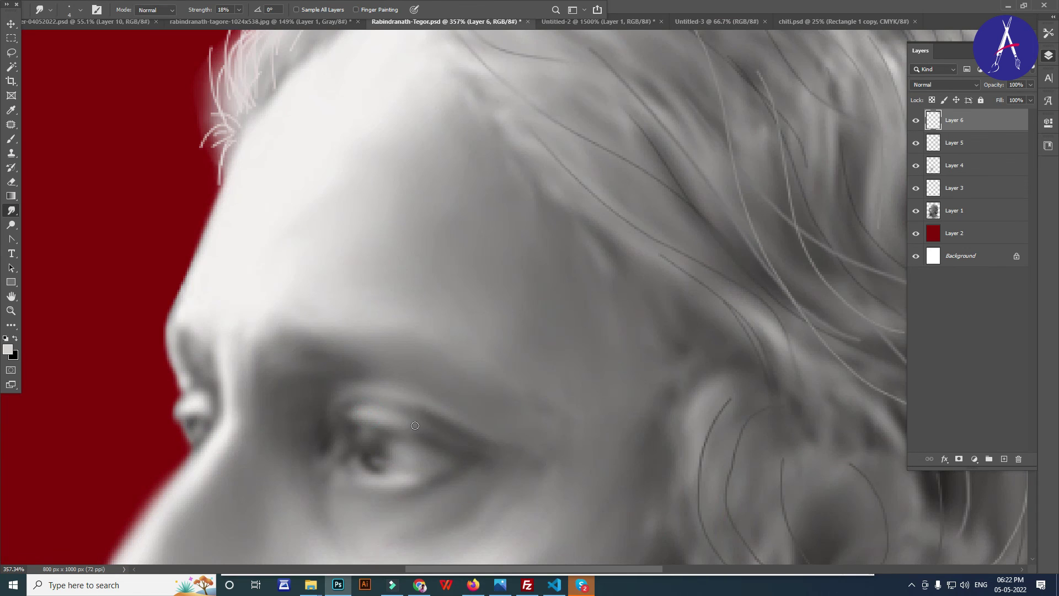
{"action": "key", "text": "bracketright"}
{"action": "key", "text": "bracketright"}
{"action": "key", "text": "bracketright"}
{"action": "mouse_move", "coordinate": [415, 425]}
{"action": "left_mouse_down"}
{"action": "mouse_move", "coordinate": [363, 414]}
{"action": "mouse_move", "coordinate": [385, 416]}
{"action": "left_mouse_up"}
Switch to the Eraser, then back to the Brush, while adjusting the view.
{"action": "scroll", "coordinate": [414, 430], "scroll_direction": "down", "scroll_amount": 3}
{"action": "key", "text": "e"}
{"action": "scroll", "coordinate": [312, 378], "scroll_direction": "up", "scroll_amount": 3}
{"action": "scroll", "coordinate": [309, 353], "scroll_direction": "down", "scroll_amount": 1}
{"action": "key", "text": "b"}
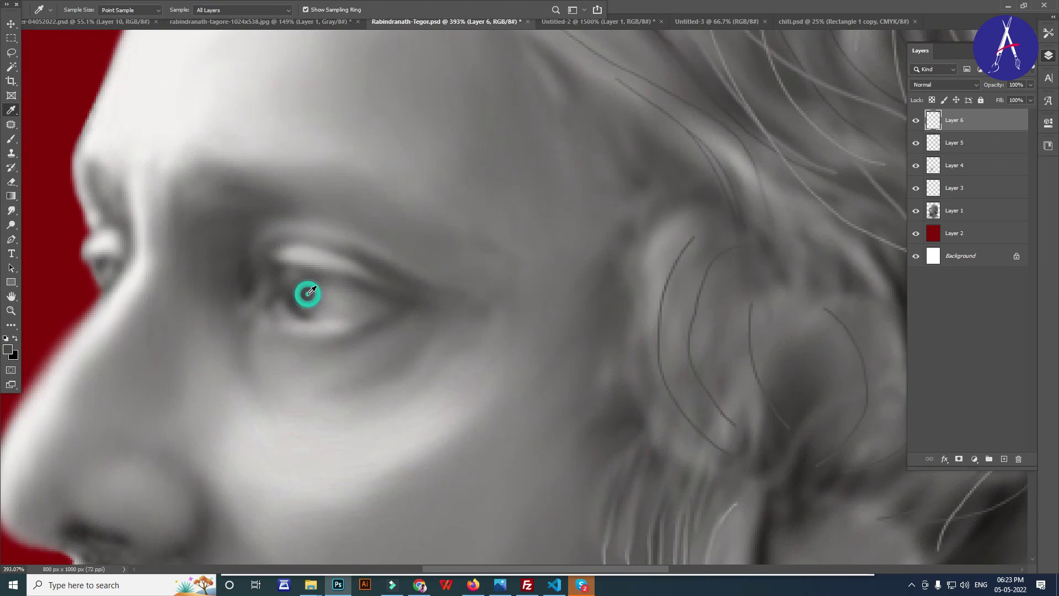
{"action": "scroll", "coordinate": [307, 288], "scroll_direction": "up", "scroll_amount": 3}
{"action": "scroll", "coordinate": [297, 298], "scroll_direction": "down", "scroll_amount": 3}
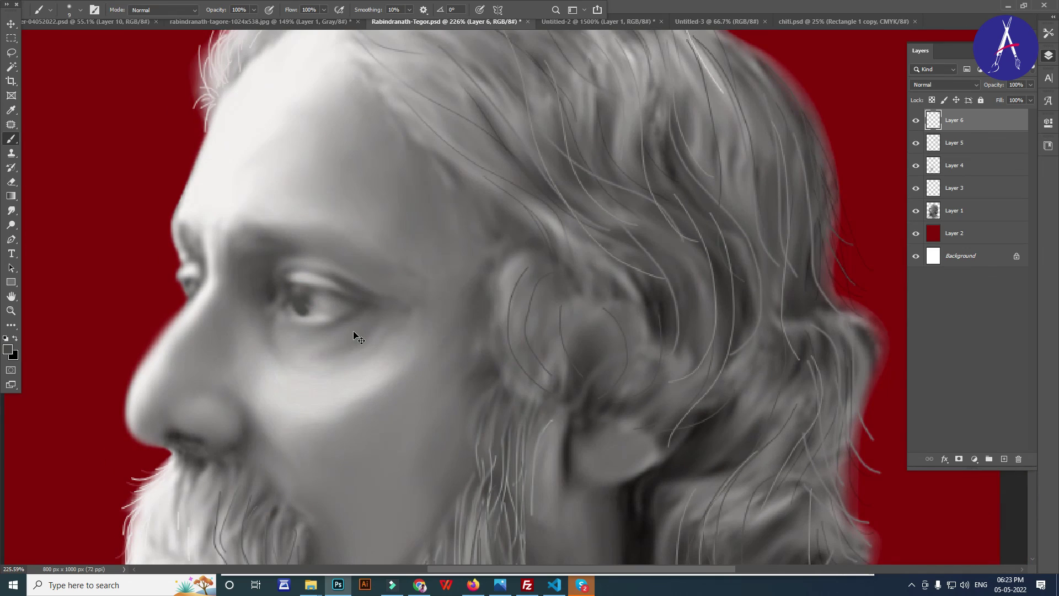
{"action": "scroll", "coordinate": [386, 326], "scroll_direction": "down", "scroll_amount": 3}
{"action": "scroll", "coordinate": [430, 322], "scroll_direction": "up", "scroll_amount": 1}
{"action": "scroll", "coordinate": [480, 326], "scroll_direction": "down", "scroll_amount": 2}
{"action": "scroll", "coordinate": [559, 390], "scroll_direction": "down", "scroll_amount": 1}
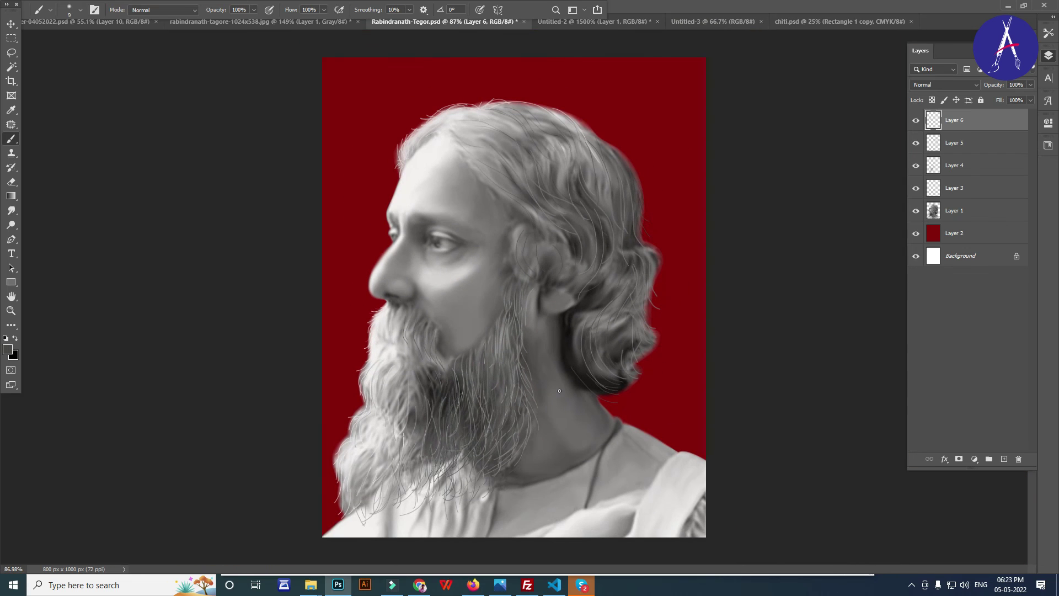
{"action": "scroll", "coordinate": [559, 390], "scroll_direction": "up", "scroll_amount": 1}
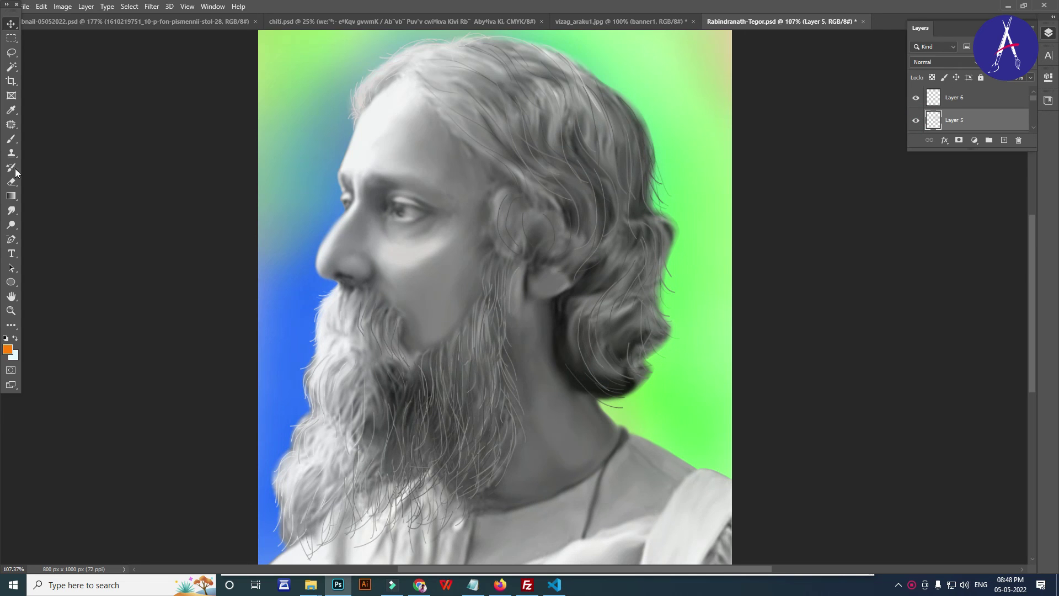
Select the Smudge tool for softening the hair strands at the back of the head.
{"action": "left_click", "coordinate": [11, 210]}
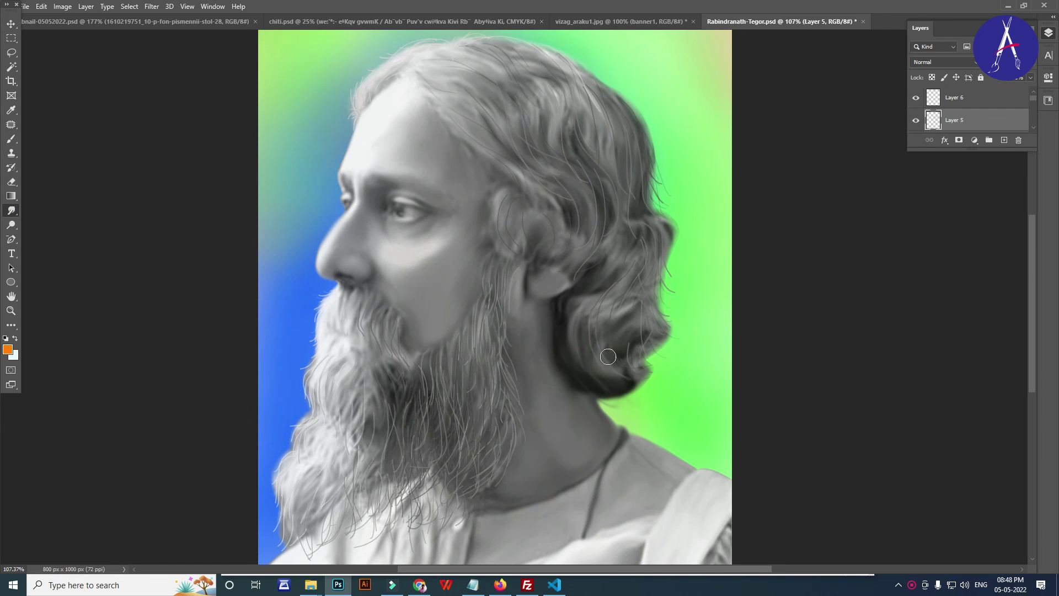